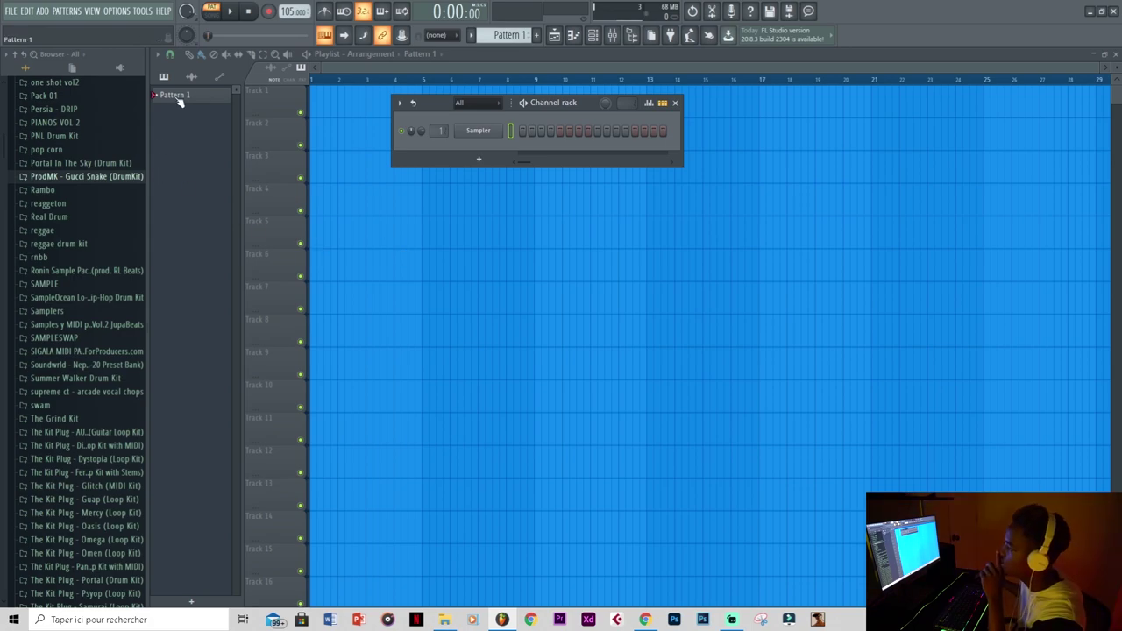
- Open the Sampler channel's piano roll and set its scale highlighting to the root note E with the Major scale
right_click(480, 140)
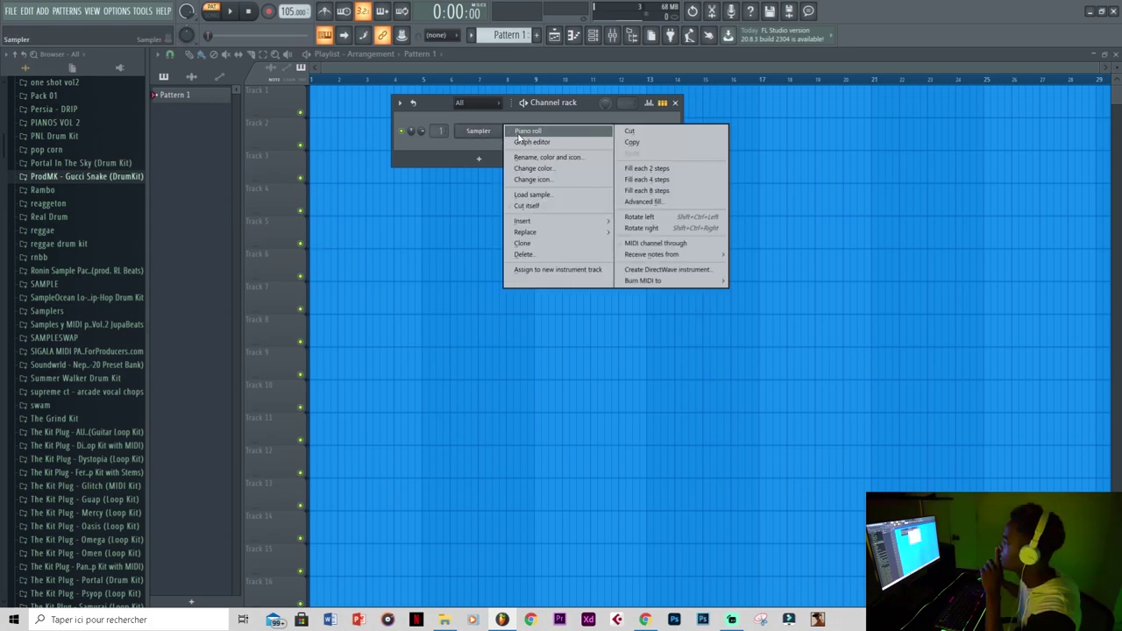
left_click(519, 134)
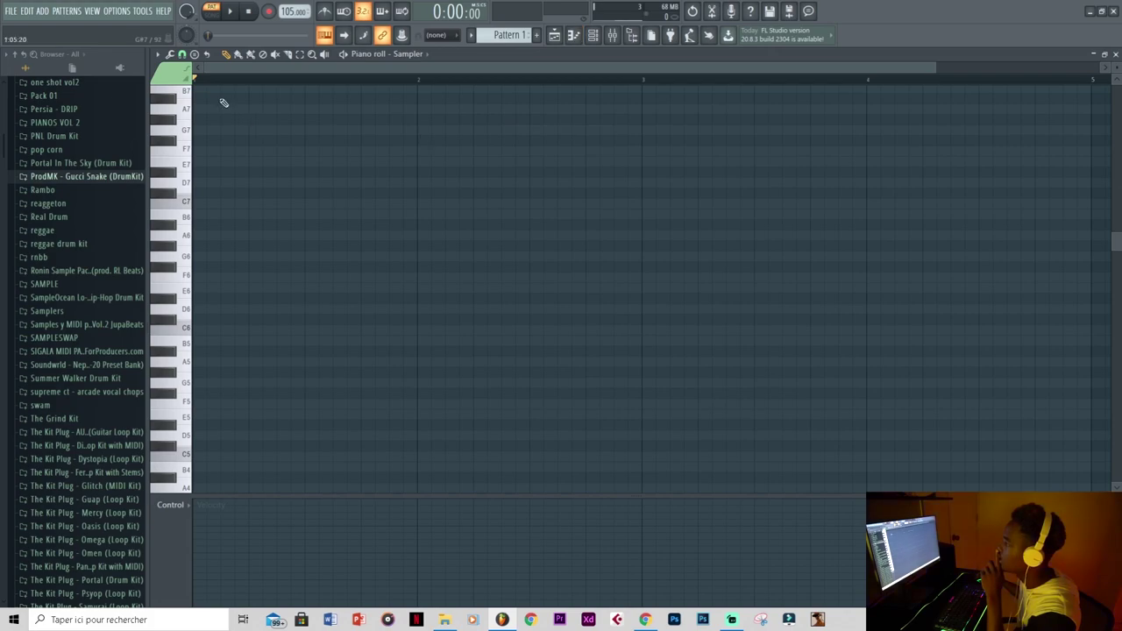
left_click(158, 55)
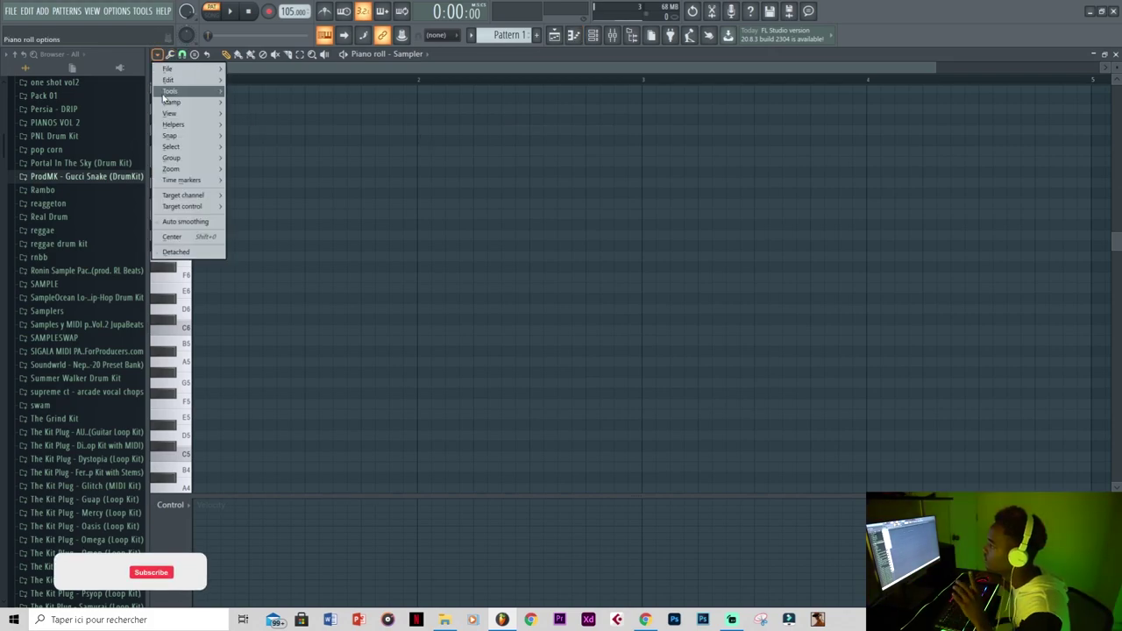
mouse_move(187, 129)
mouse_move(299, 139)
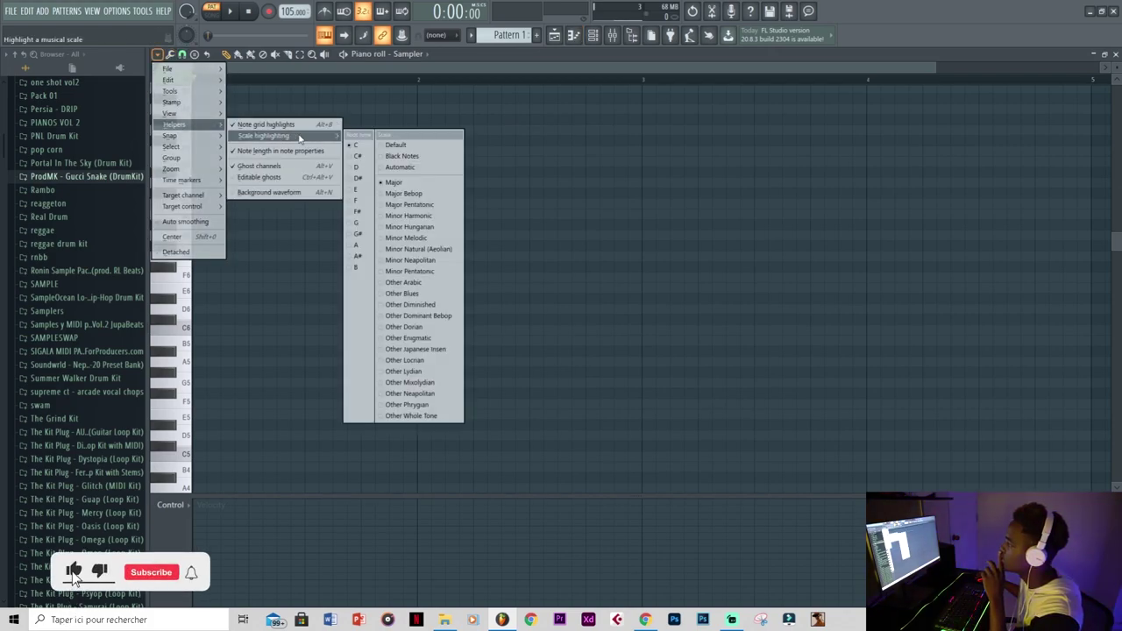
left_click(359, 189)
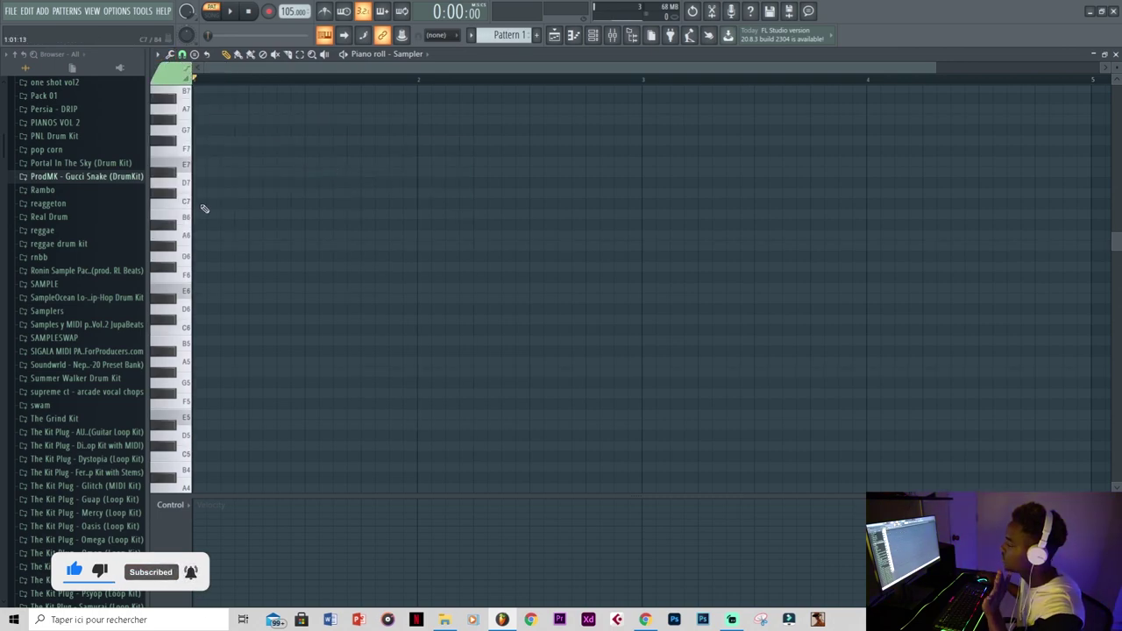
- Replace the Sampler channel with the Keyzone Classic instrument
key("F6")
right_click(463, 131)
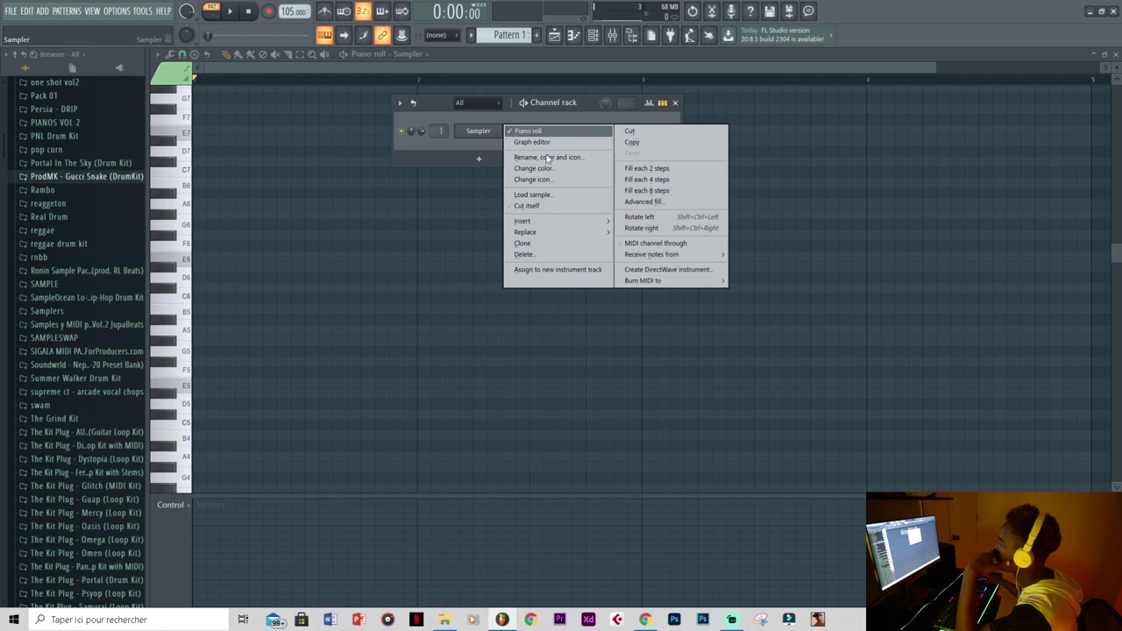
mouse_move(592, 235)
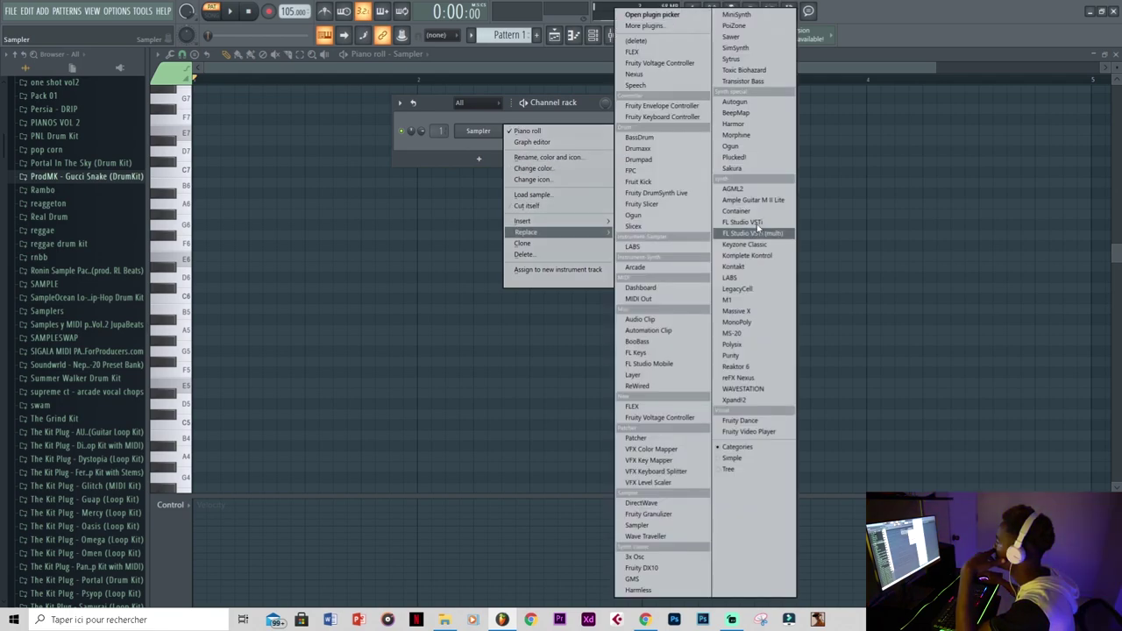
left_click(756, 245)
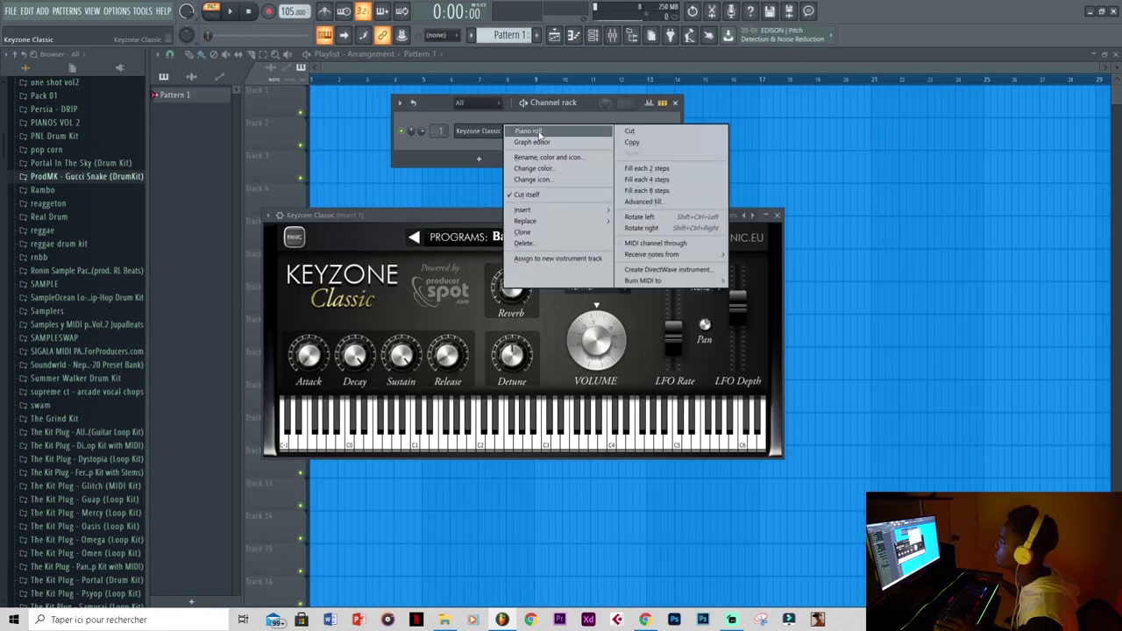
- Draw four one-bar chords in the Keyzone Classic piano roll: E5-G#5-B5, F#5-A5-C#6, G#5-B5-D#6 and F#5-A5-C#6, and play them back
left_click(537, 131)
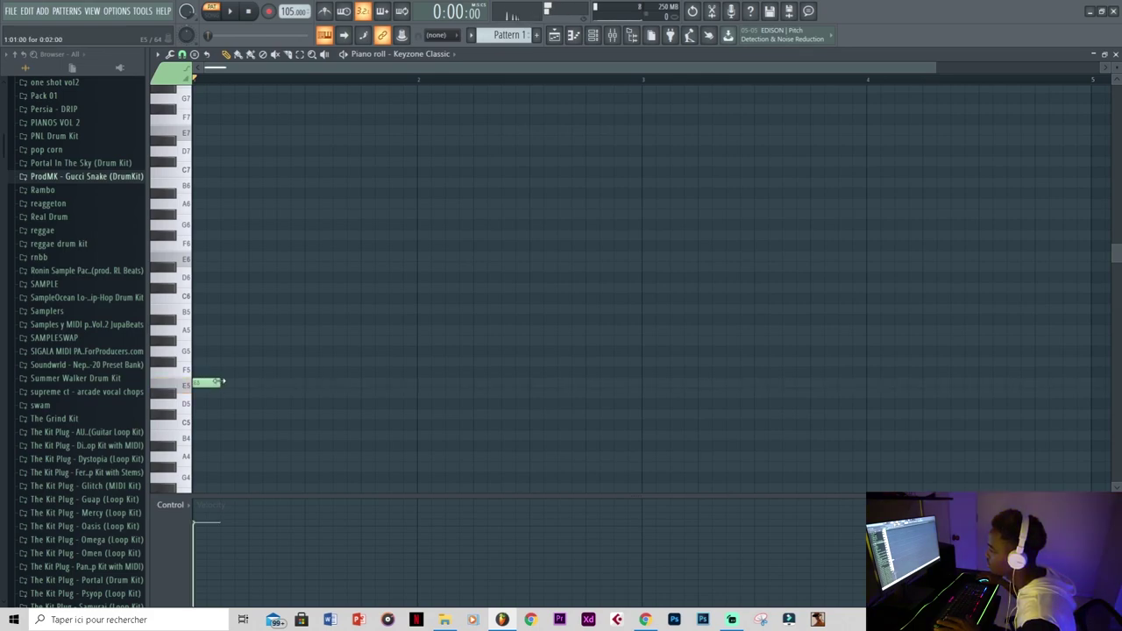
key("space")
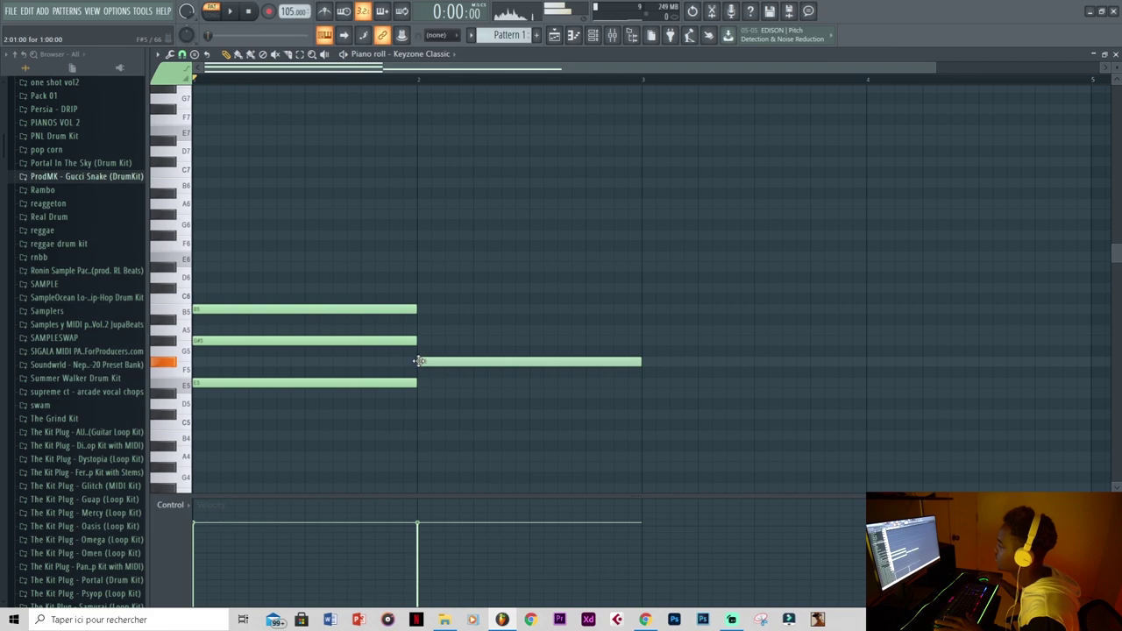
key("ctrl+v")
key("space")
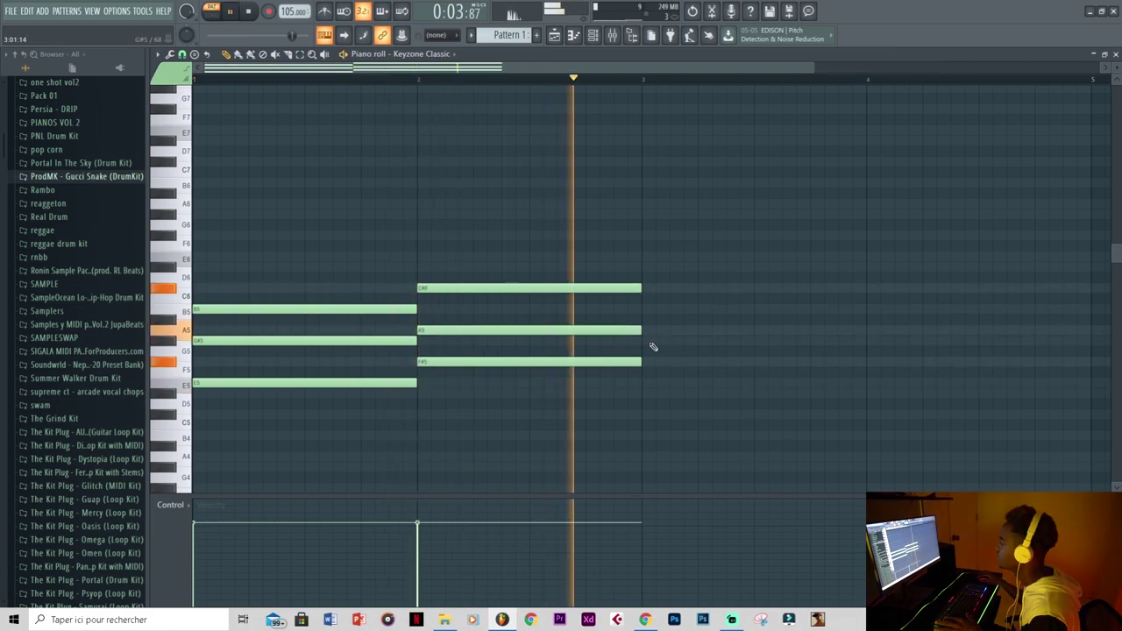
key("space")
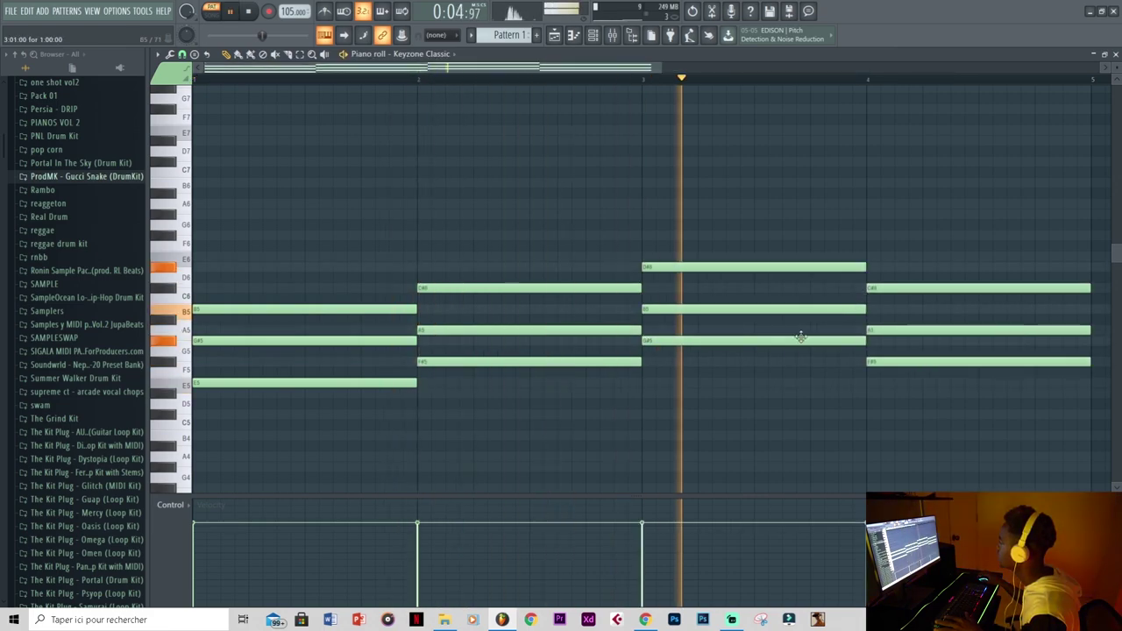
scroll(758, 372, "down", 1)
scroll(728, 364, "down", 2)
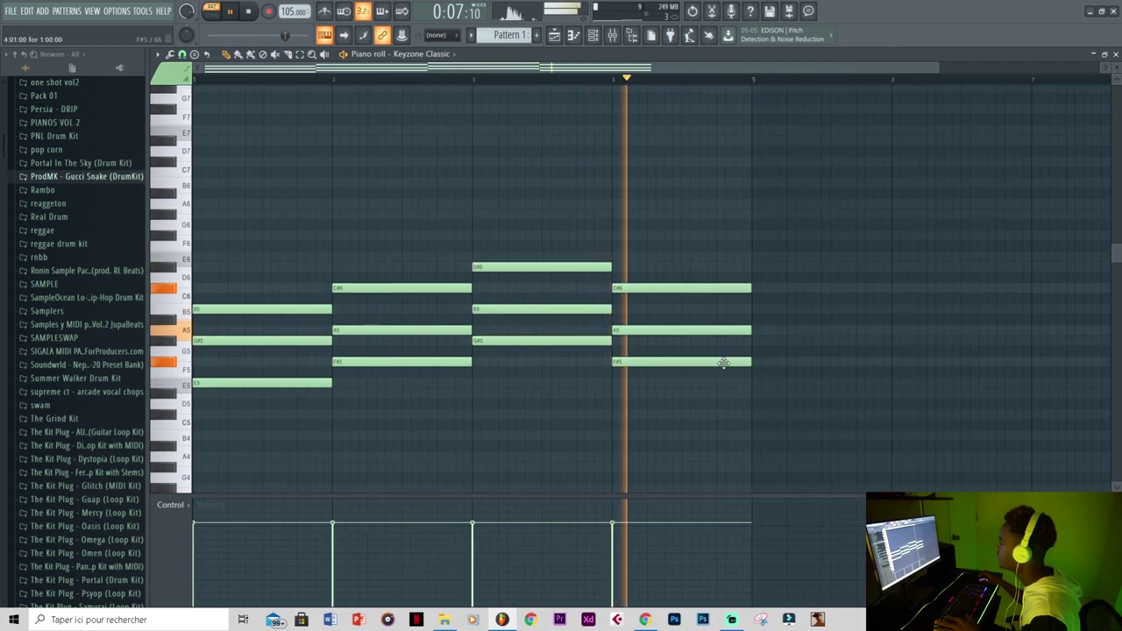
key("space")
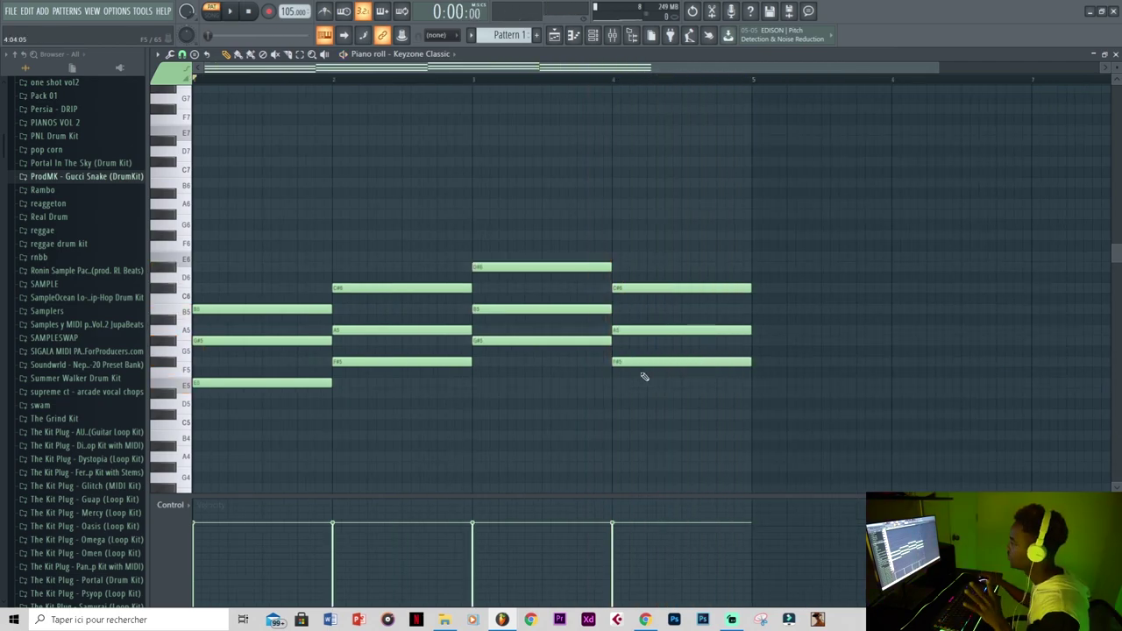
- Revoice the four chords an octave lower, with G#5, A5, B5 and A5 as their top notes, and play them
scroll(413, 379, "down", 2)
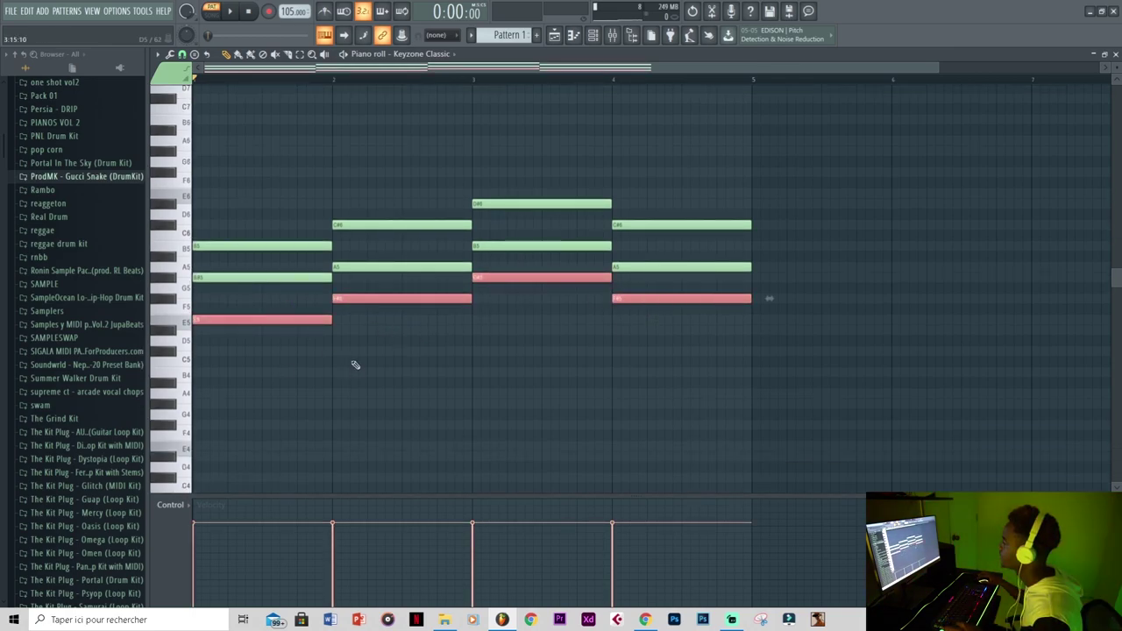
key("space")
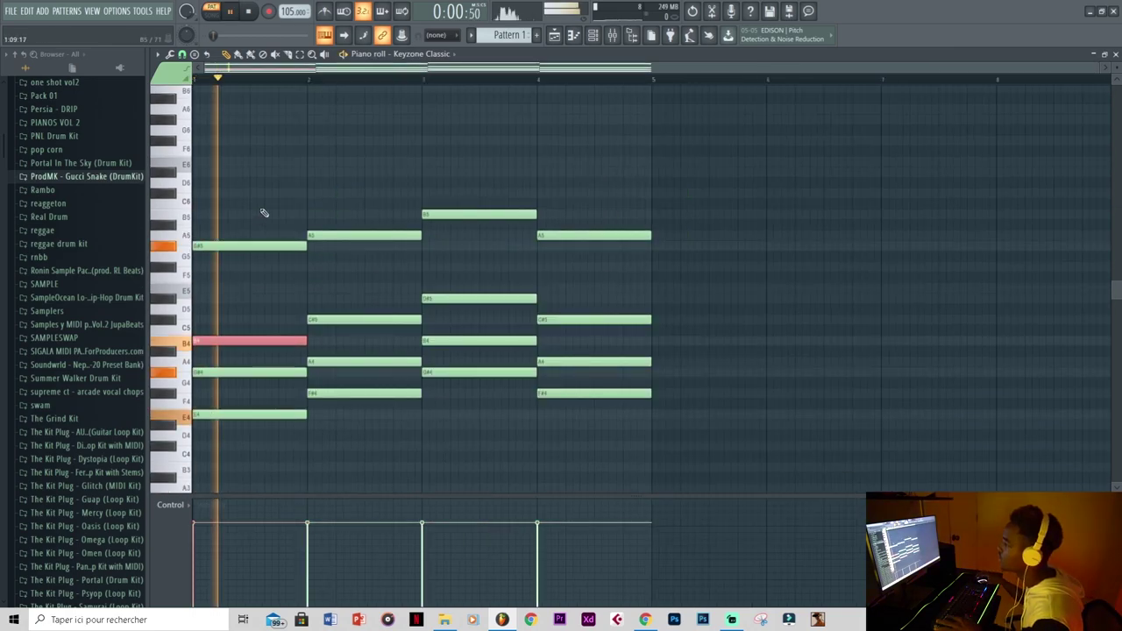
left_click(270, 194, "ctrl")
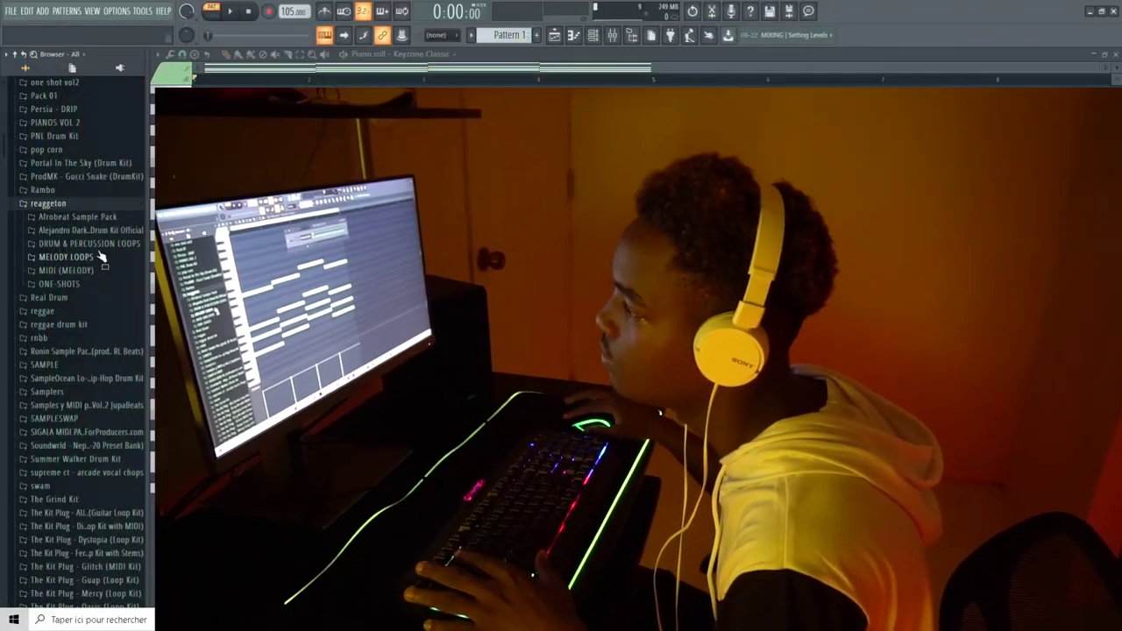
- Add the Azul kick and snare samples from the Colores Drum Kit to the channel rack and open the snare's piano roll
left_click(100, 247)
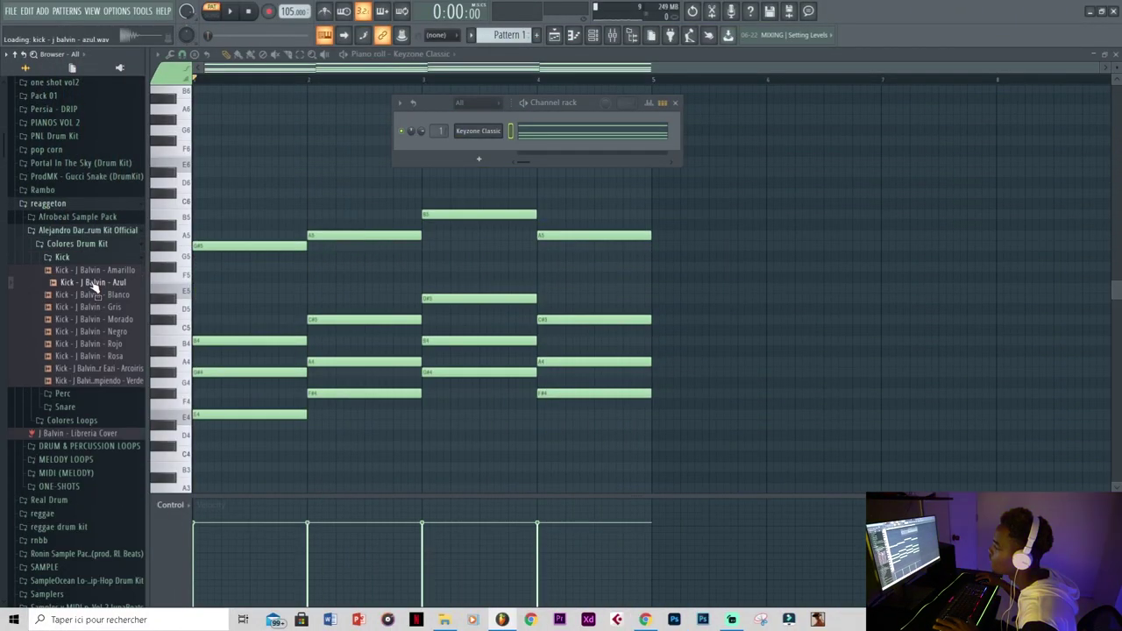
left_click_drag(455, 156, 462, 156)
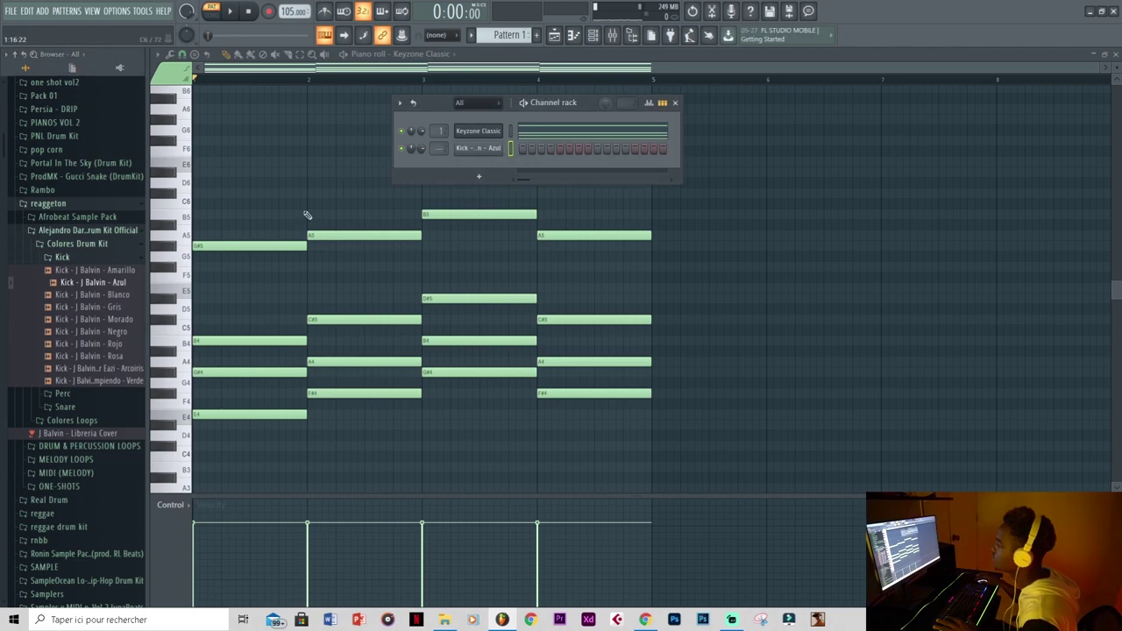
left_click(106, 337)
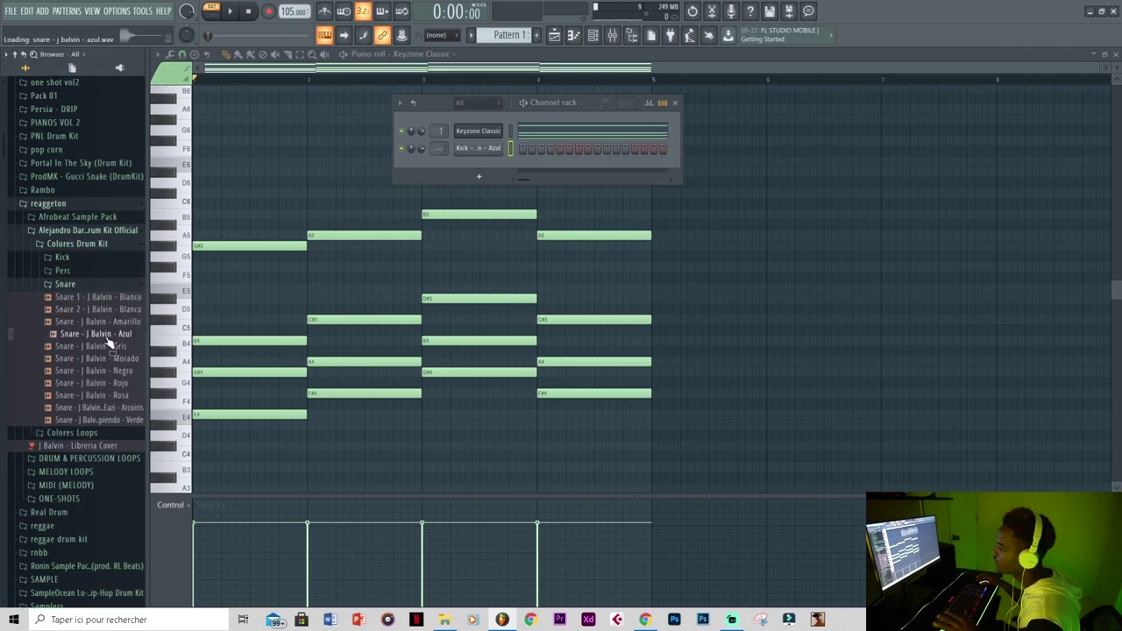
left_click_drag(488, 165, 488, 167)
right_click(474, 166)
left_click(474, 167)
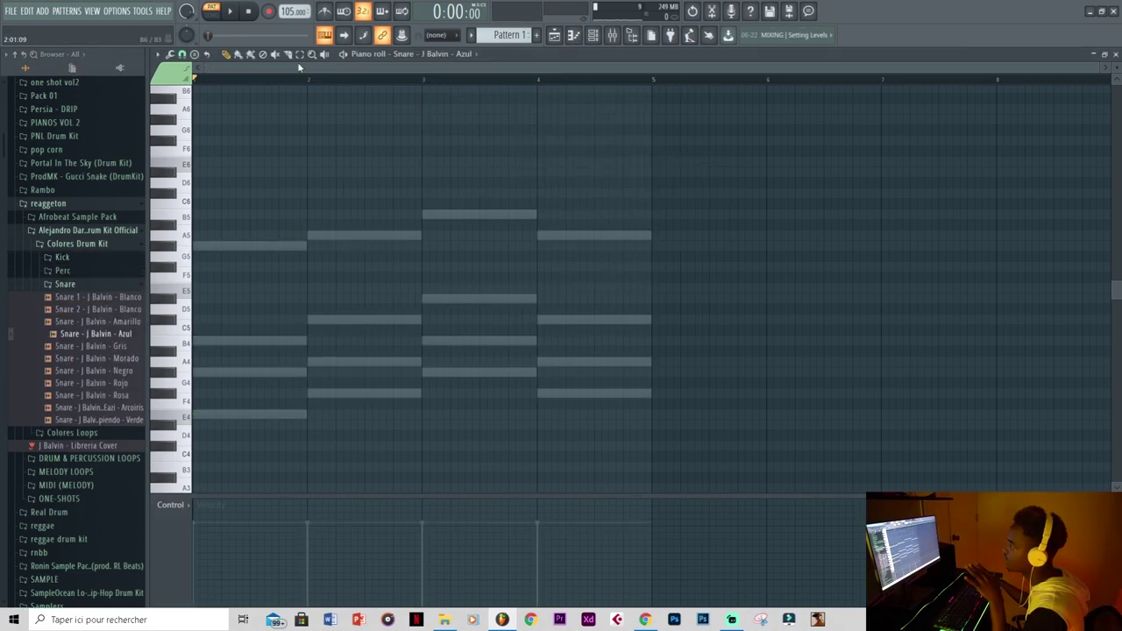
- Fill four bars of the kick's piano roll with one-beat C5 notes on every beat and play them back
right_click(506, 145)
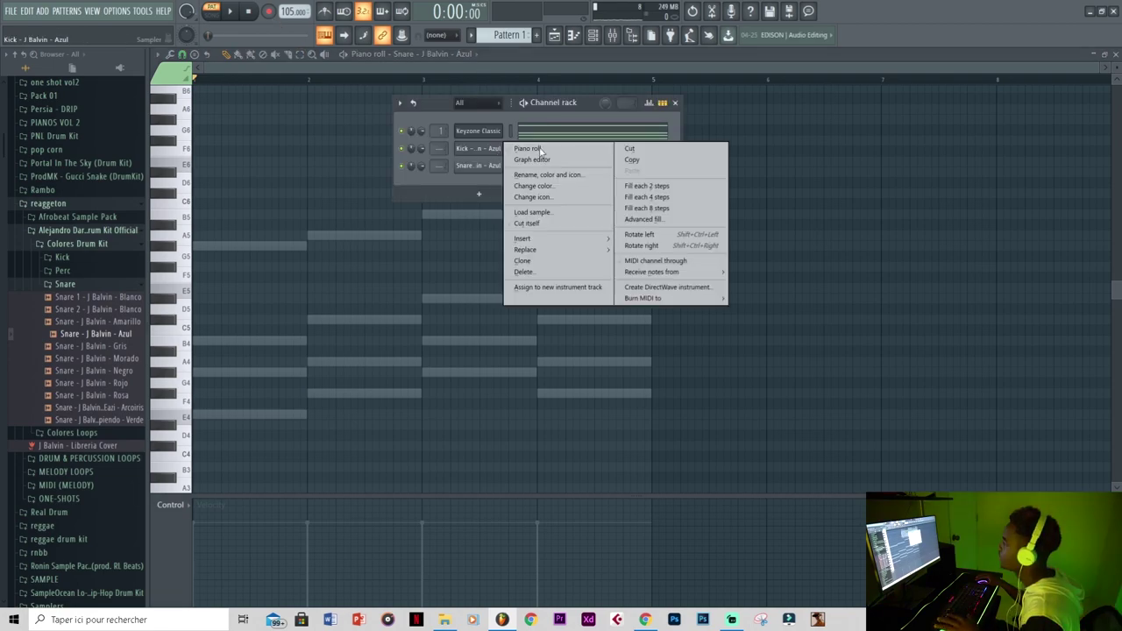
left_click(514, 148)
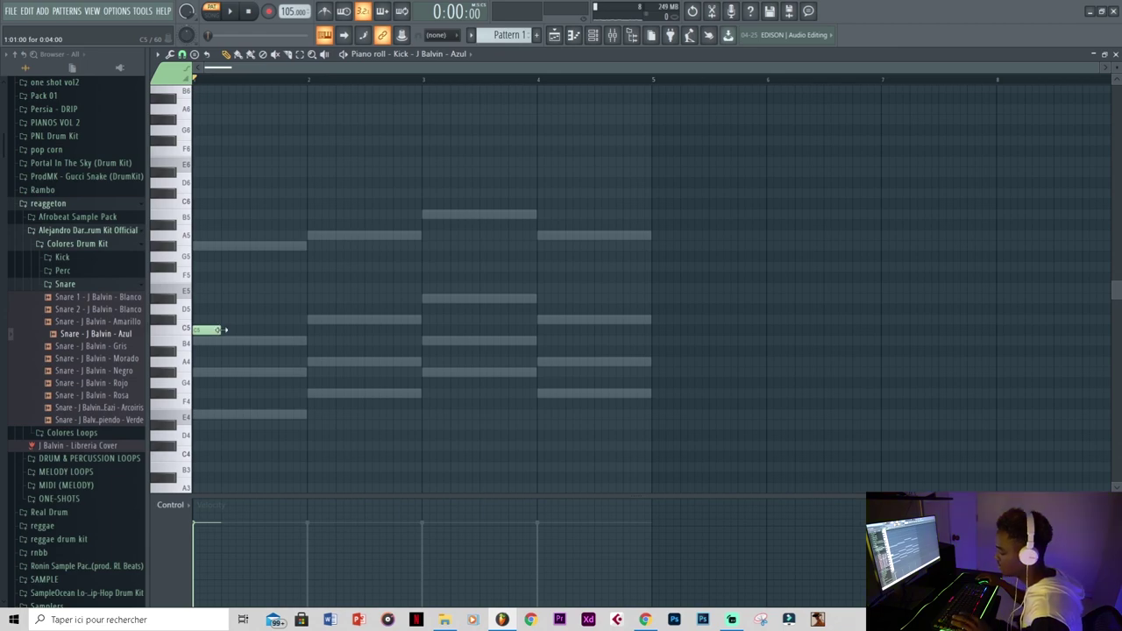
left_click_drag(221, 330, 649, 330)
key("space")
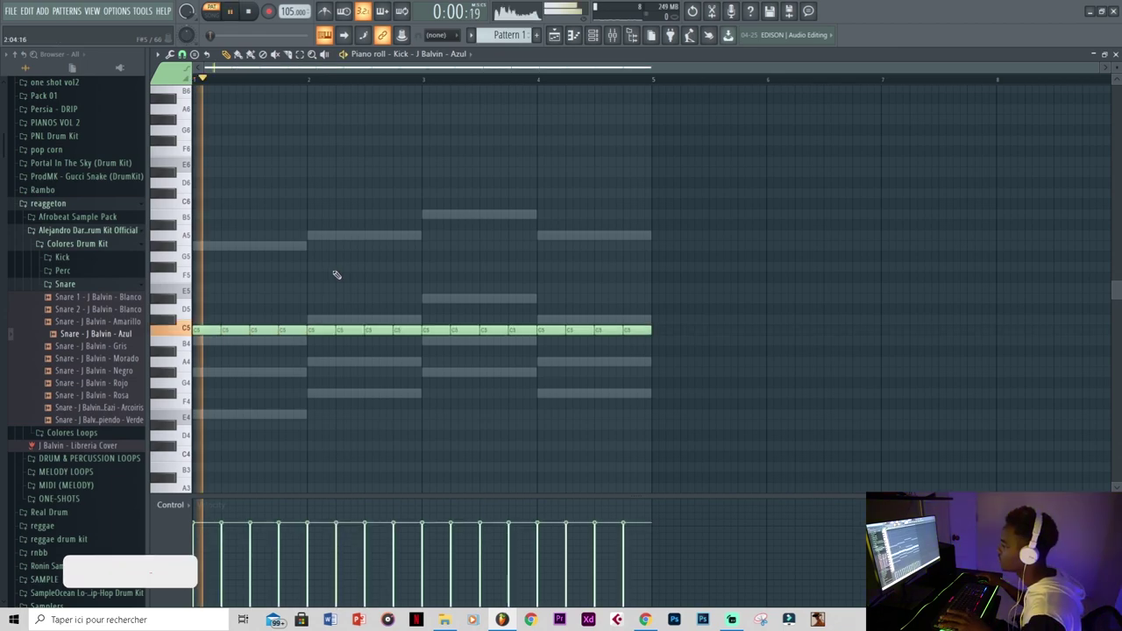
key("space")
- Draw a syncopated C5 snare pattern over four bars, with hits on steps 4, 7, 12 and 15, and play it
left_click(595, 39)
right_click(491, 167)
left_click(526, 166)
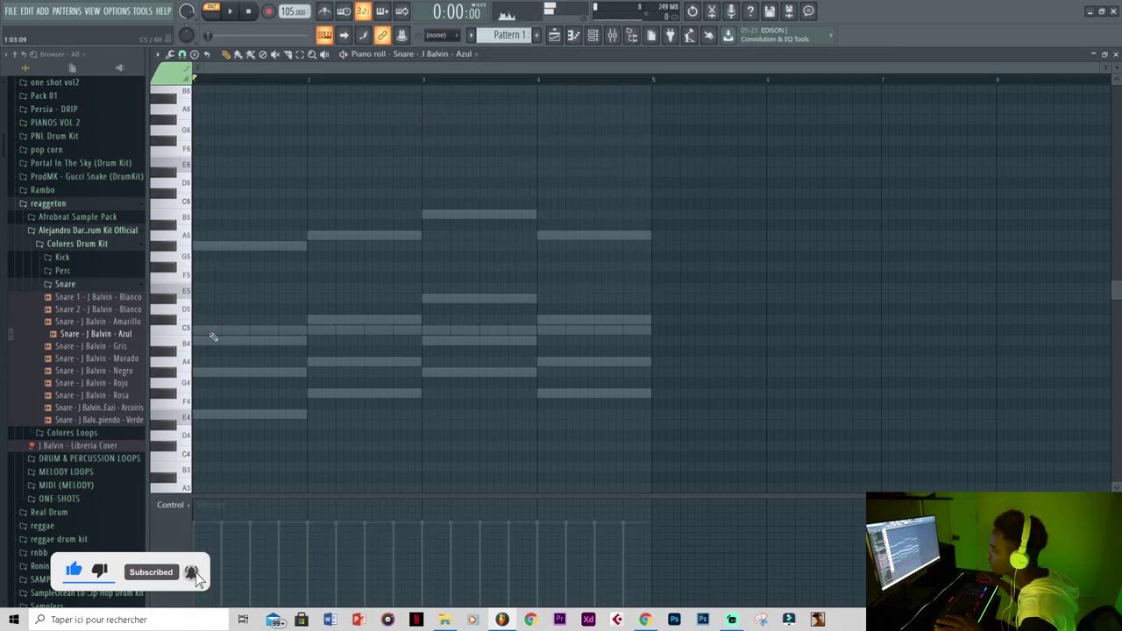
key("space")
left_click_drag(229, 331, 218, 330)
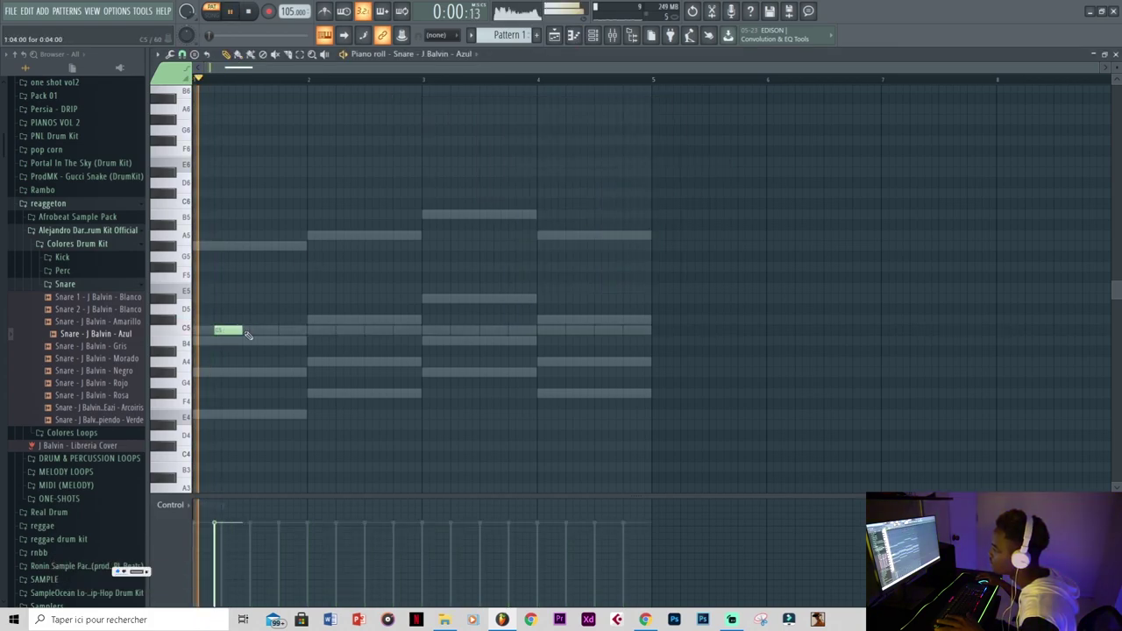
left_click(238, 330)
key("space")
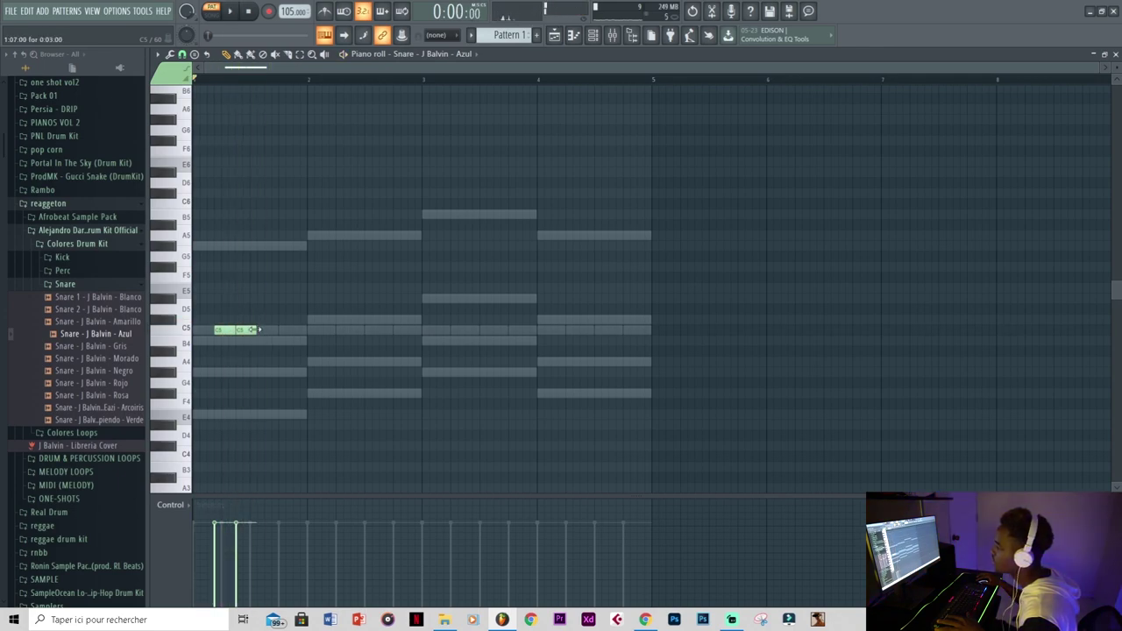
key("space")
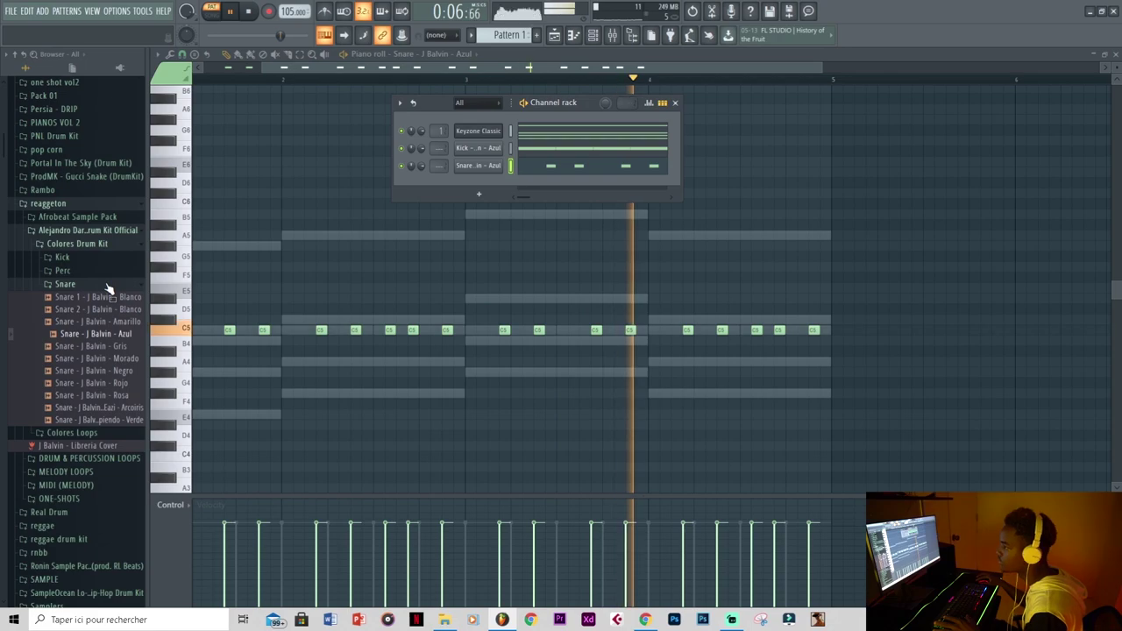
- Add the Perc 2 - J Balvin - Negro sample as a channel and place one-step C5 notes on steps 1 and 3 of all four bars
left_click(112, 321)
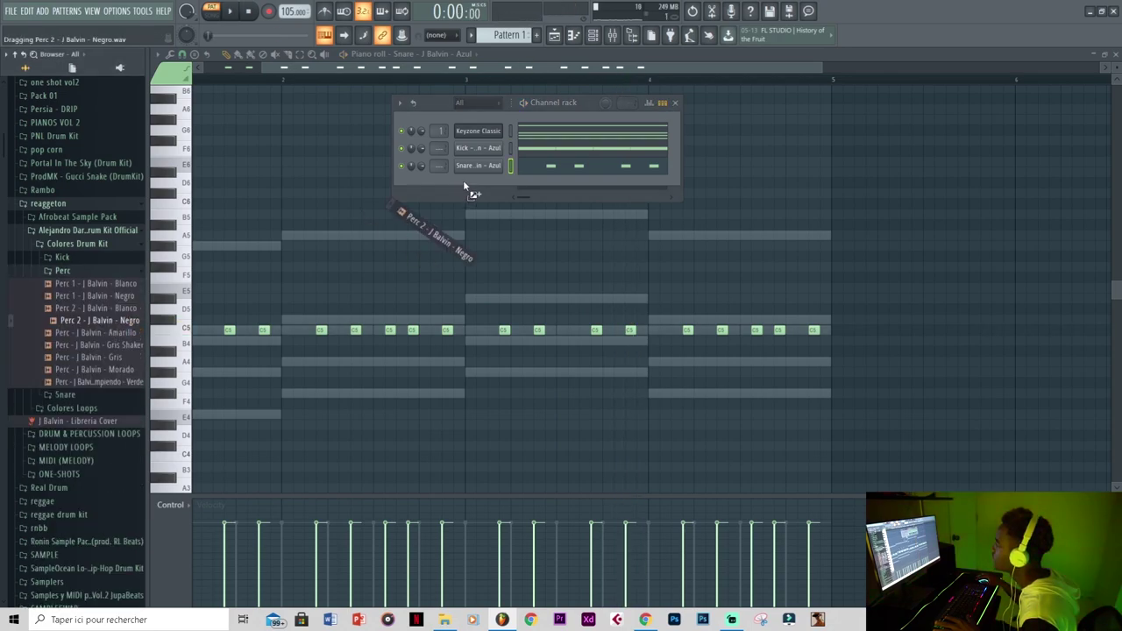
left_click_drag(465, 187, 466, 186)
left_click(311, 330)
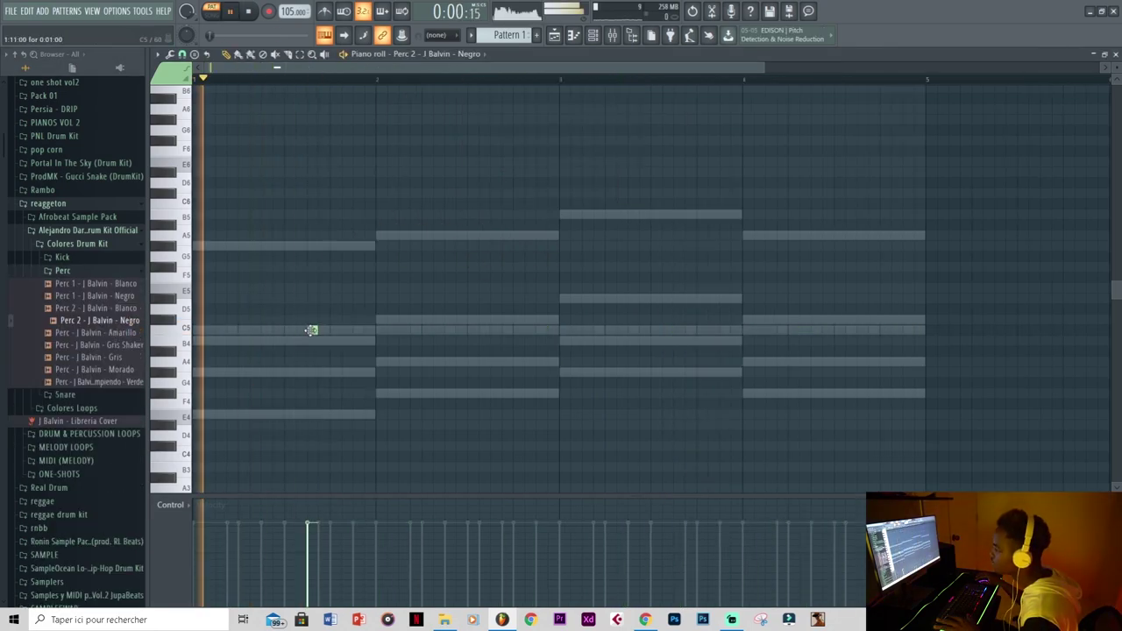
key("space")
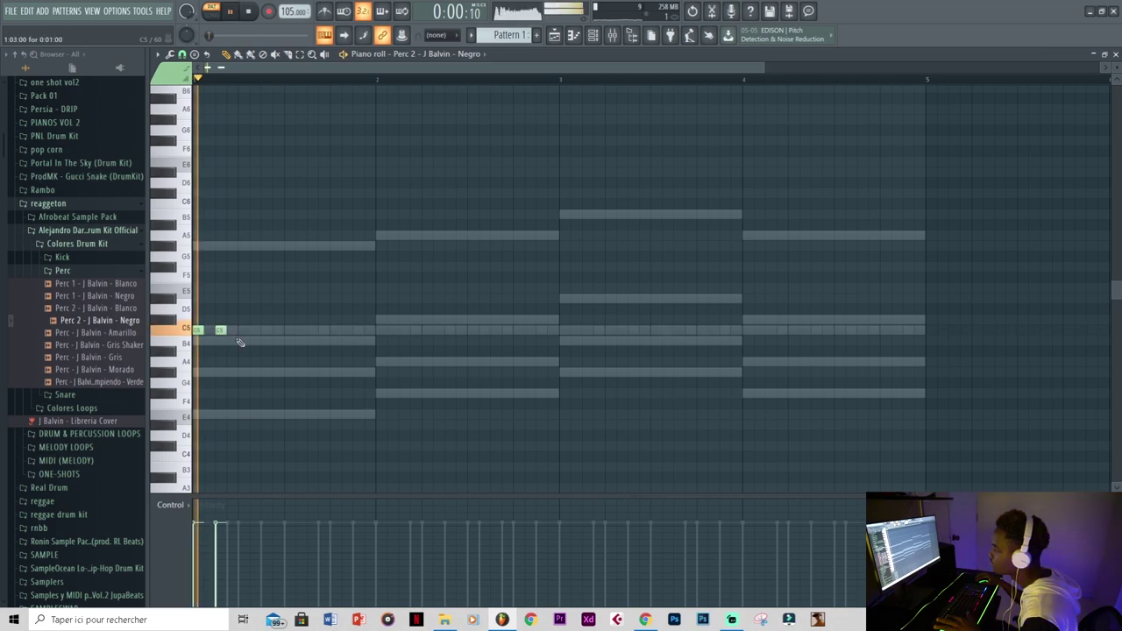
left_click(379, 330)
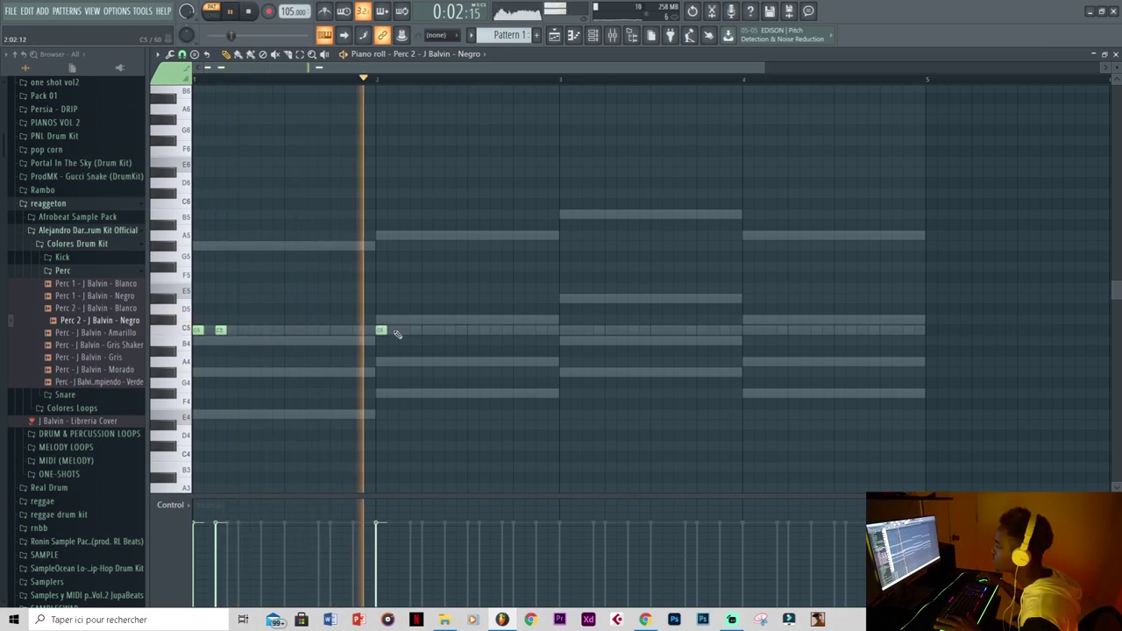
left_click(403, 330)
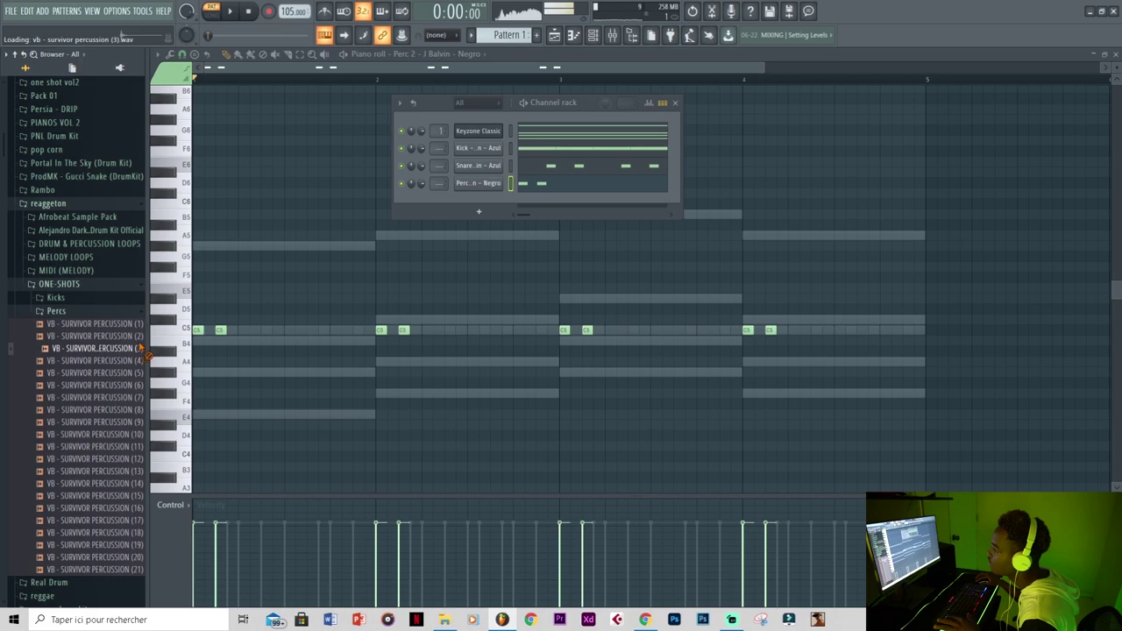
- Add VB - SURVIVOR PERCUSSION (3) as a channel and place a one-step C5 note on step 11 of all four bars
left_click_drag(470, 202, 472, 199)
right_click(474, 200)
left_click(528, 200)
key("space")
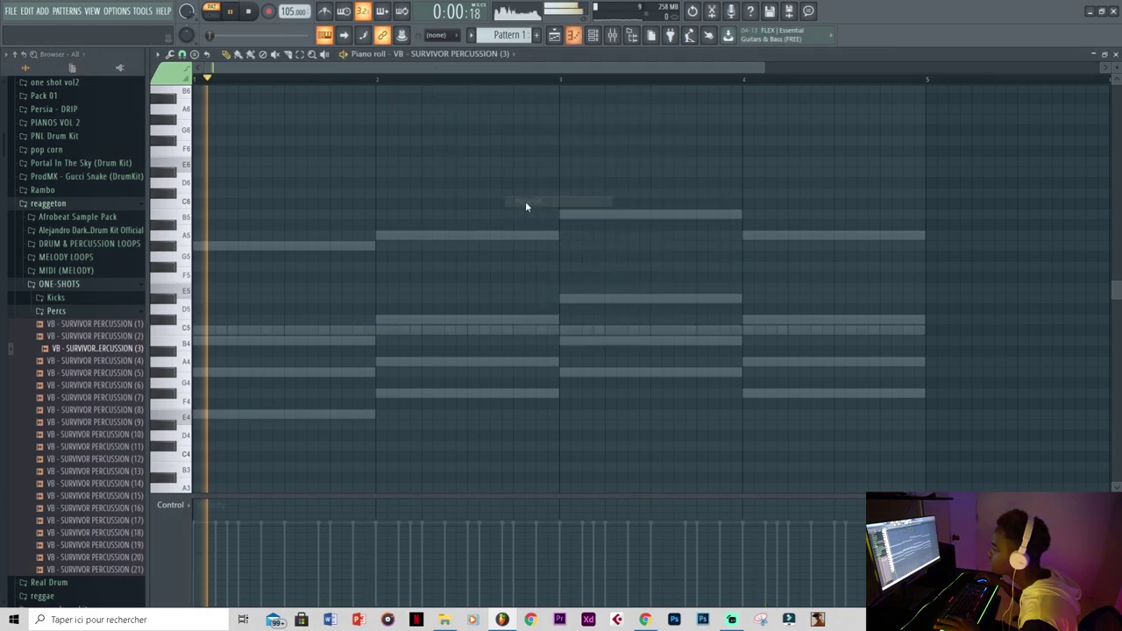
key("space")
key("space")
left_click(322, 330)
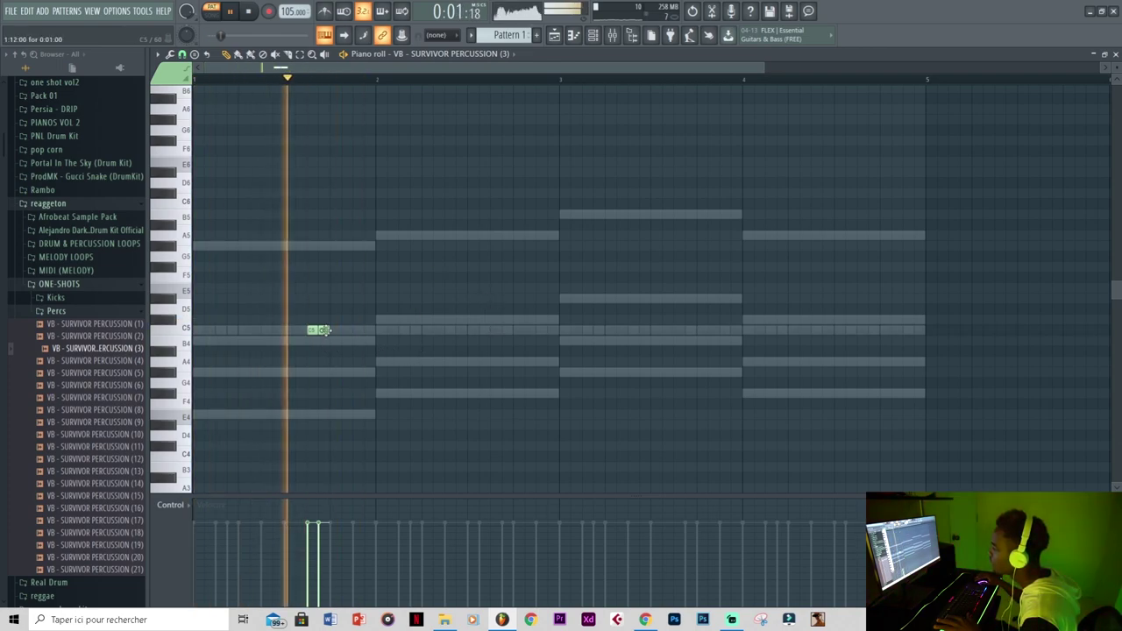
mouse_move(323, 329)
left_mouse_down()
mouse_move(290, 329)
mouse_move(313, 331)
left_mouse_up()
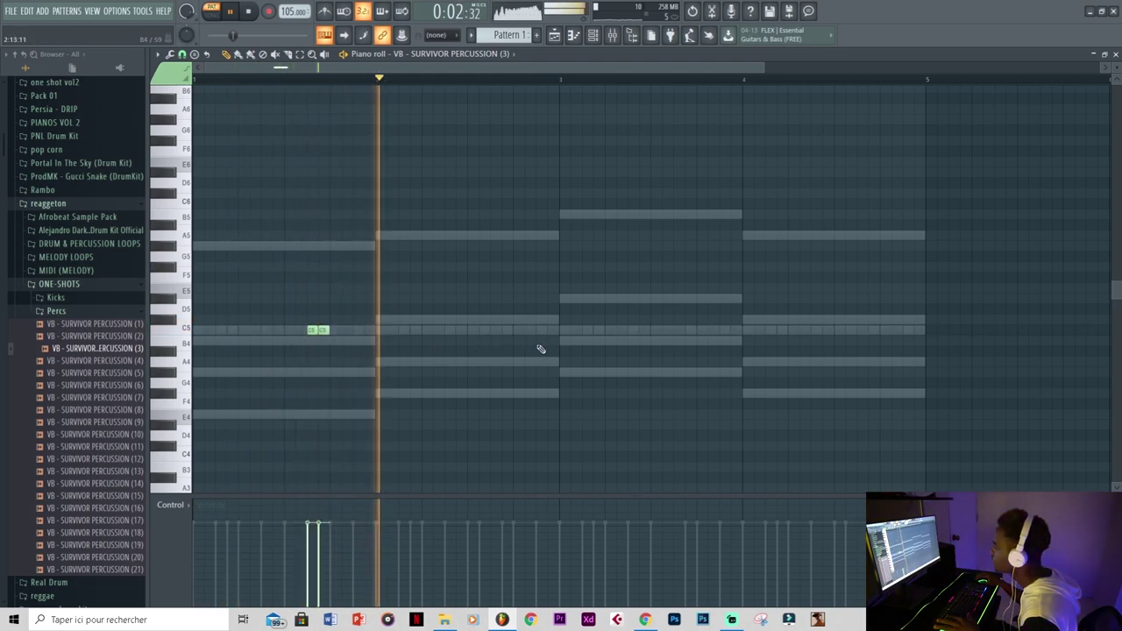
left_click(495, 331)
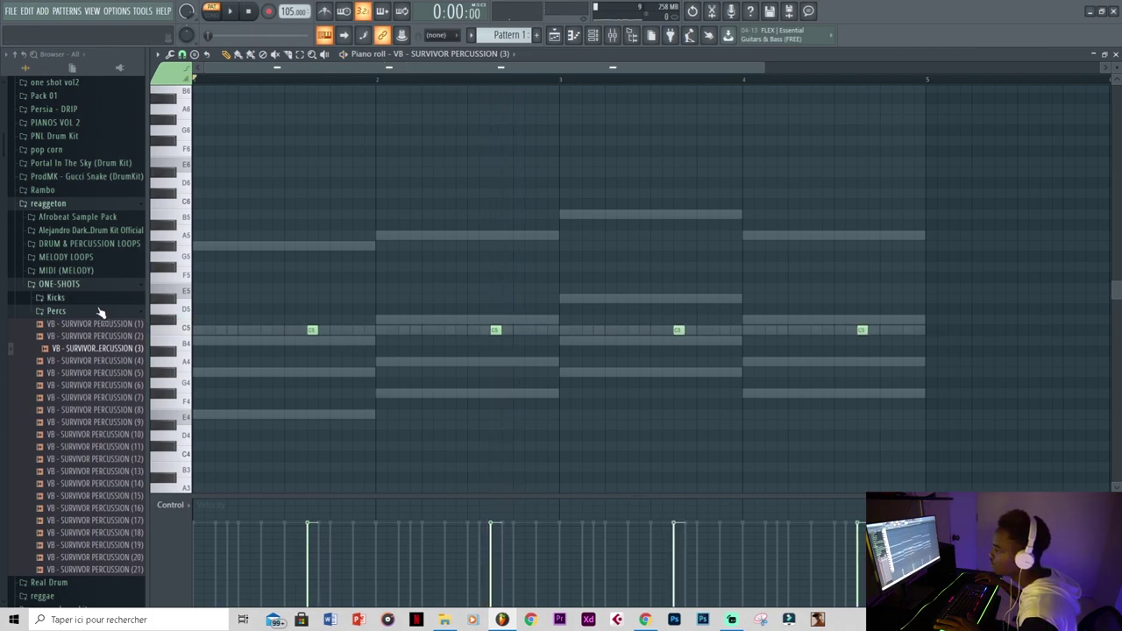
- Add the Real Drum Shaker 1 sample with C5 notes on steps 1 to 4, lowering the second and fourth velocities to about 58%
left_click(93, 311)
left_click(88, 285)
left_click(76, 302)
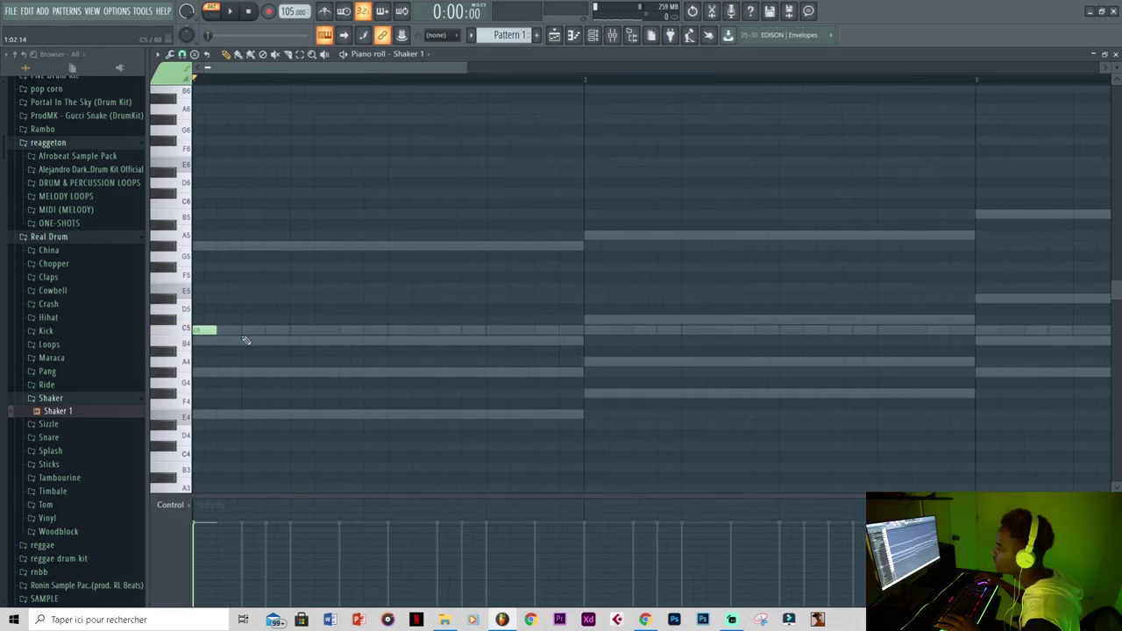
key("space")
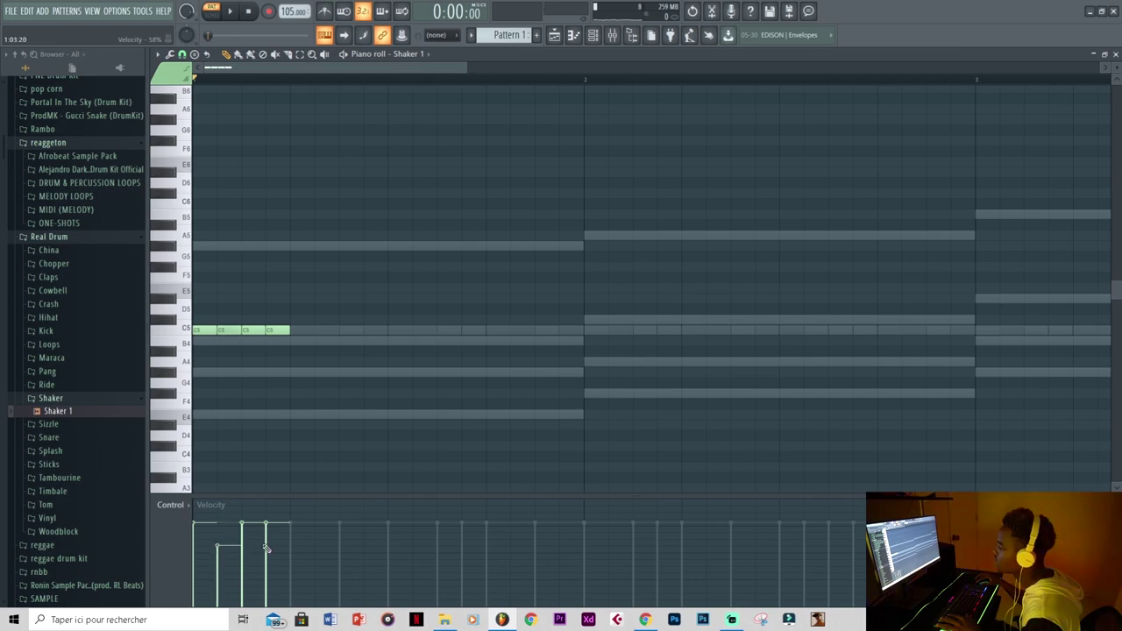
key("space")
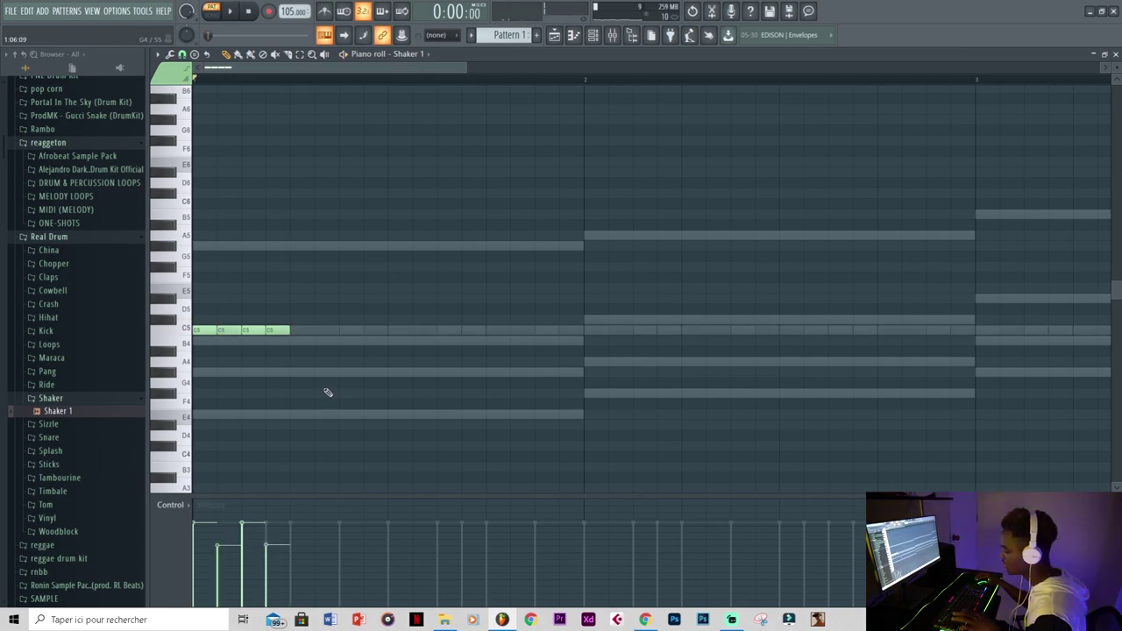
- Repeat the four-note shaker figure across all four bars and lower the velocity of all its notes together
key("ctrl+b")
key("ctrl+b")
key("ctrl+b")
key("ctrl+b")
key("ctrl+b")
key("ctrl+b")
key("ctrl+b")
key("ctrl+b")
key("ctrl+b")
key("ctrl+b")
key("ctrl+b")
key("ctrl+b")
key("ctrl+b")
key("ctrl+b")
key("ctrl+b")
scroll(385, 380, "down", 3)
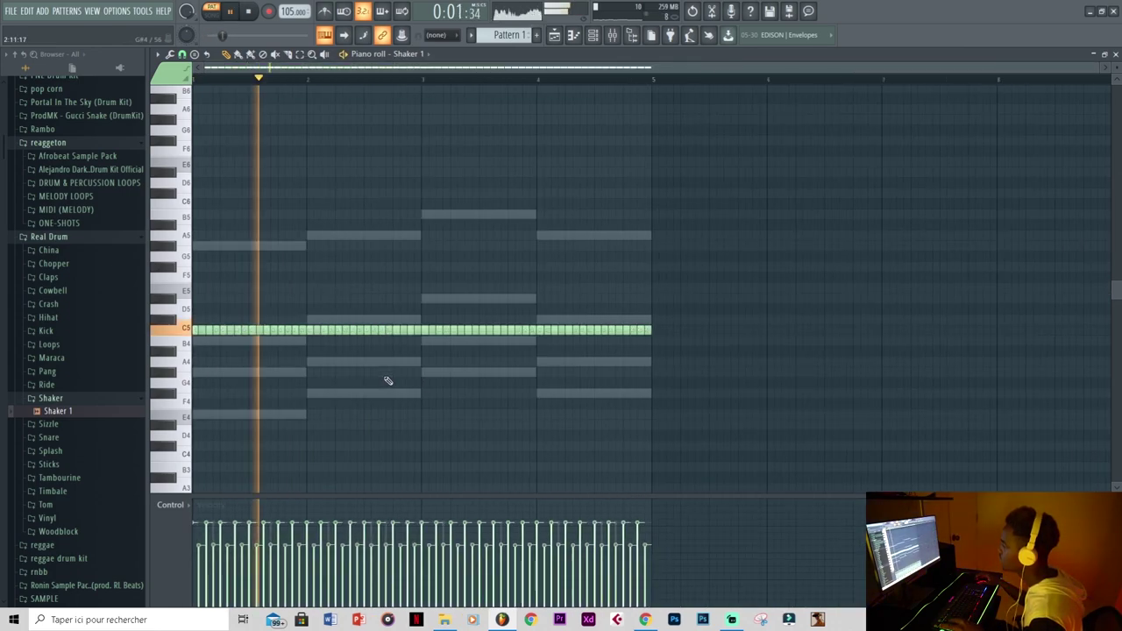
left_click_drag(713, 308, 123, 438)
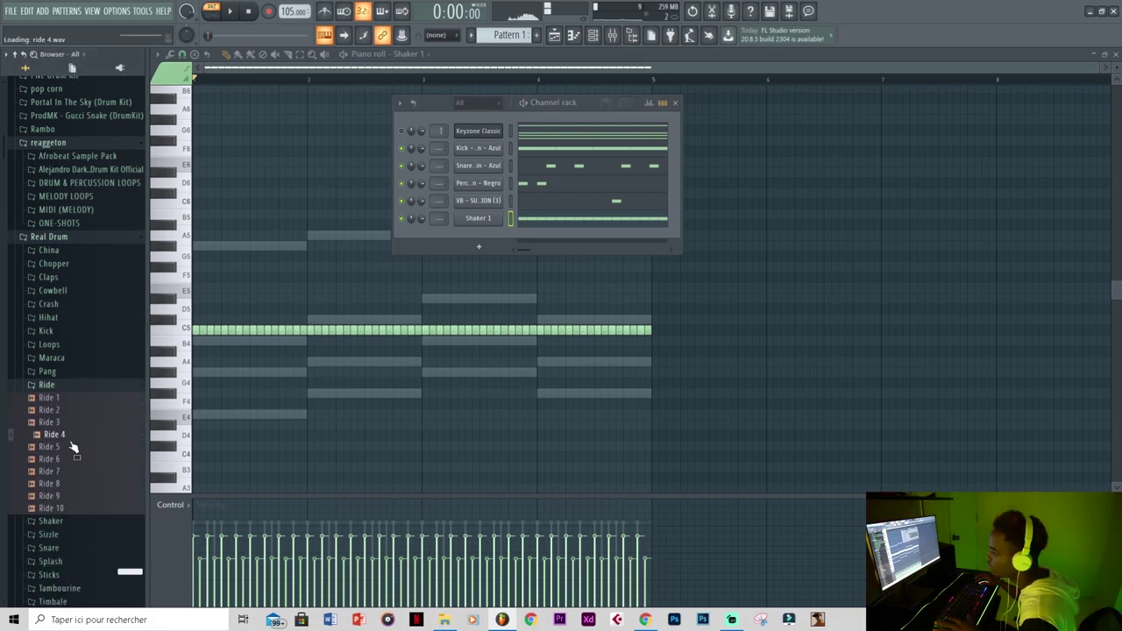
- Add the Ride 4 sample as a channel and place a one-step C5 note on step 13 of each of the four bars
left_click_drag(465, 235, 467, 235)
right_click(470, 236)
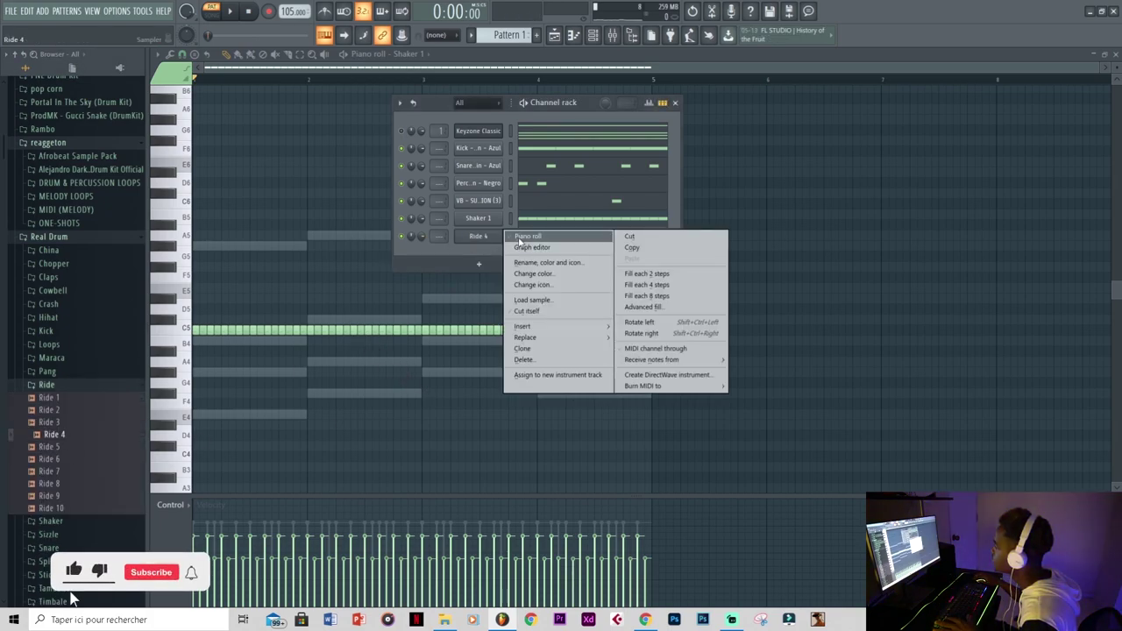
left_click(528, 236)
key("space")
left_click(282, 330)
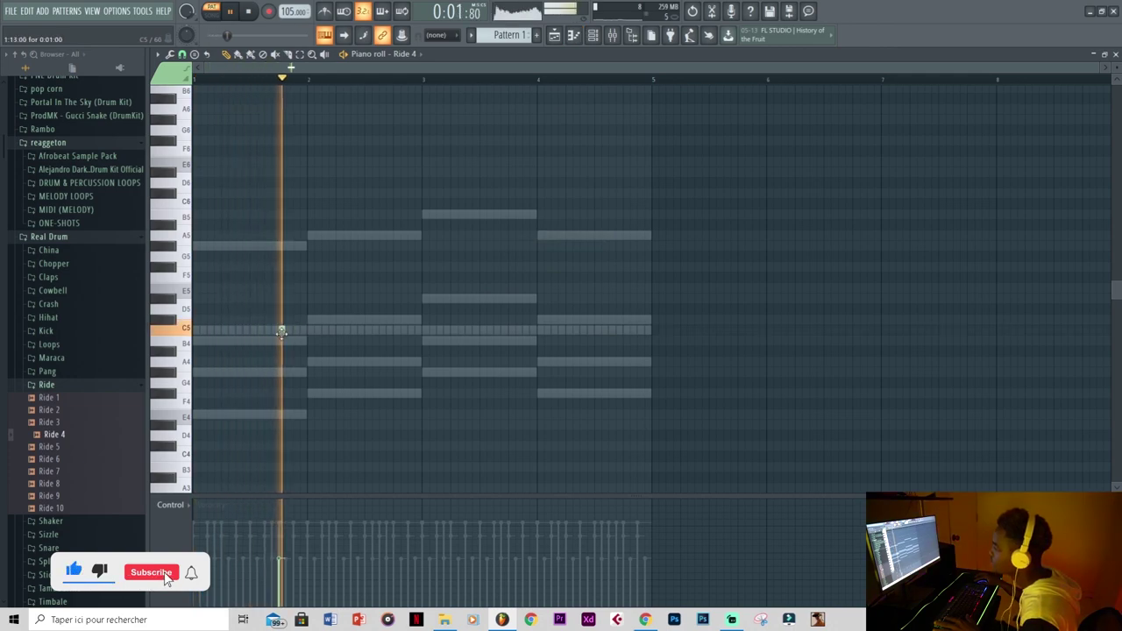
left_click(396, 331)
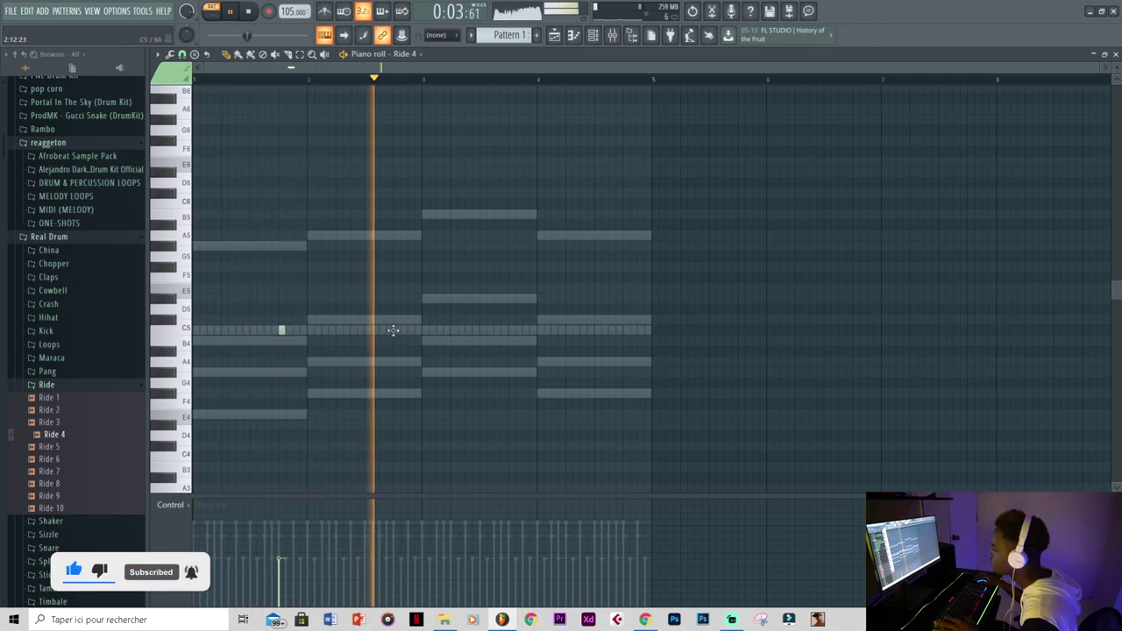
left_click(511, 330)
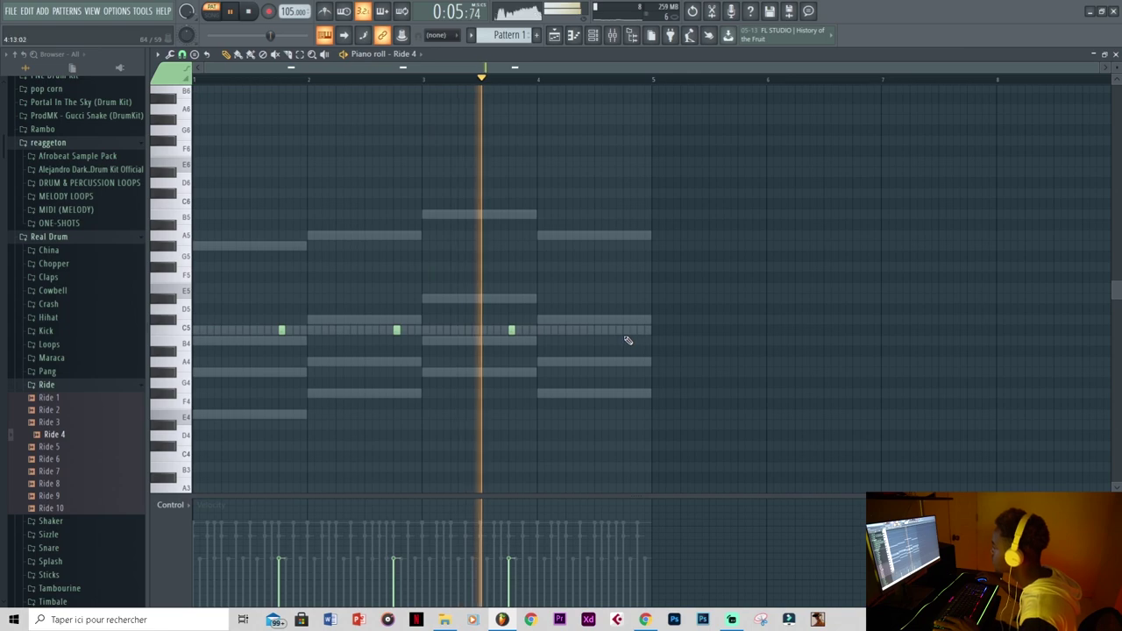
left_click(627, 330)
- Lengthen all four Ride 4 notes to two steps
left_click(598, 35)
left_click(488, 242)
left_click_drag(660, 299, 195, 340)
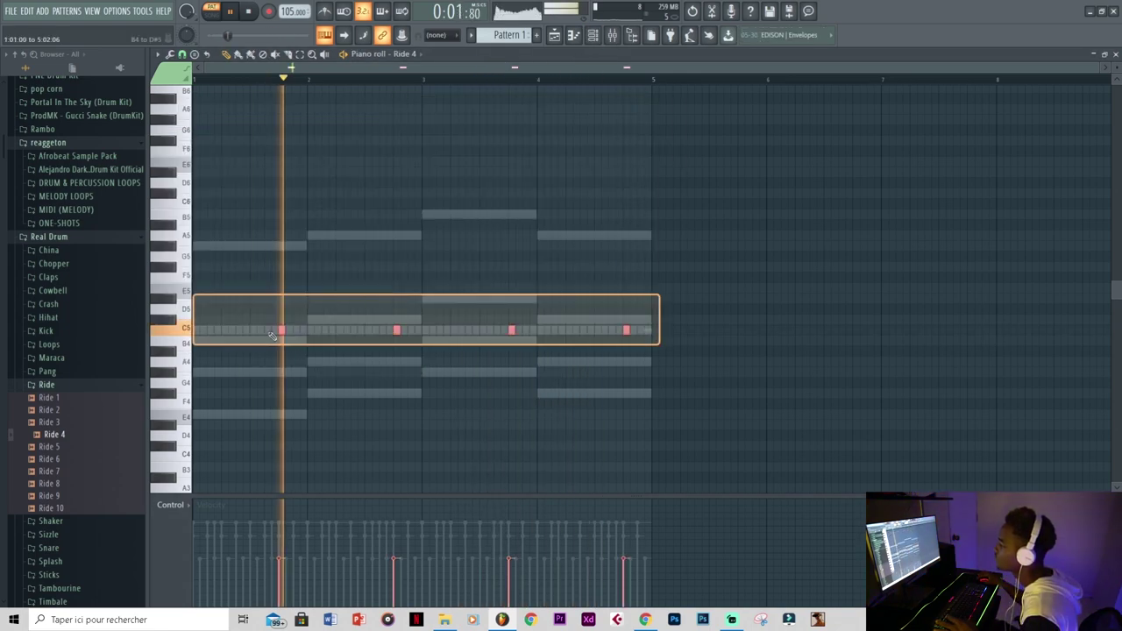
left_click_drag(285, 331, 294, 334)
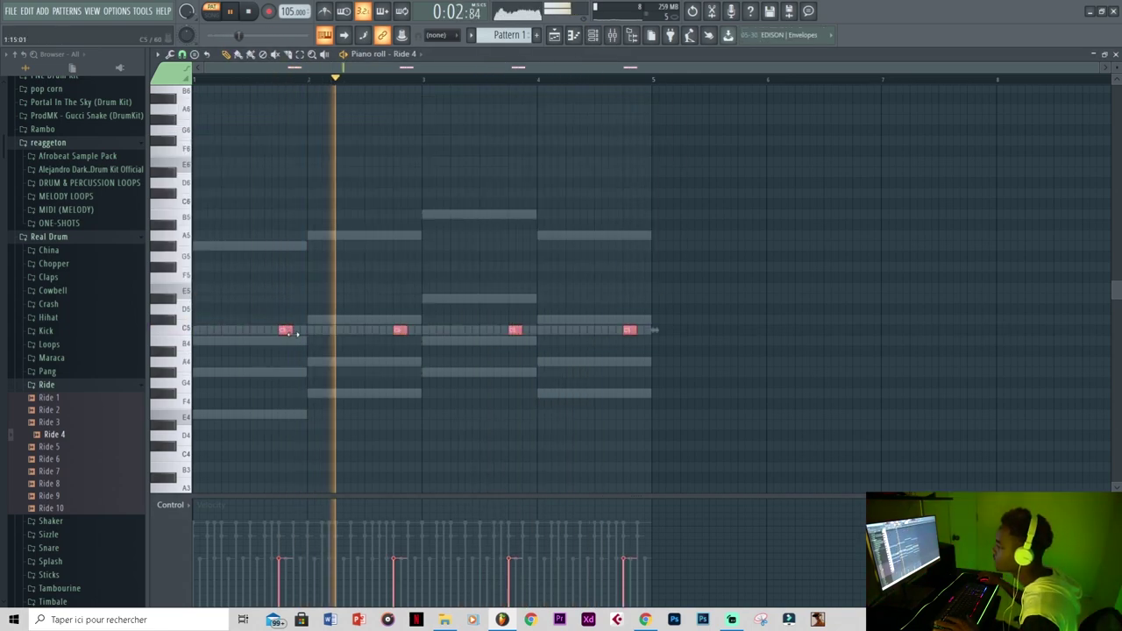
left_click(310, 382, "ctrl")
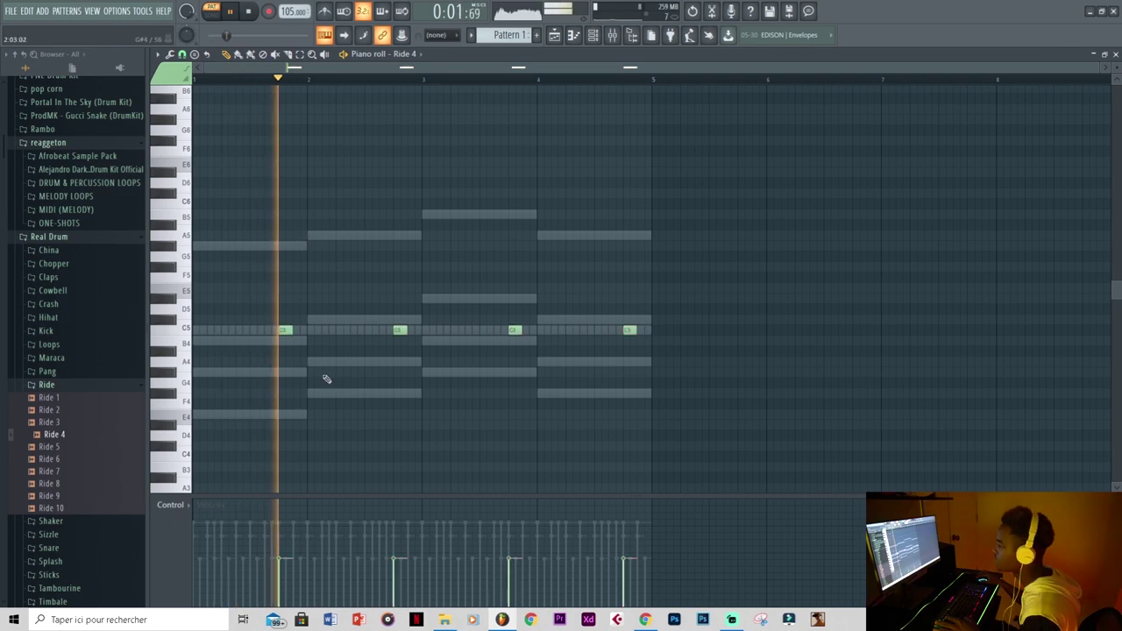
- Check the Ride 4 channel and play back the drum pattern
left_click(593, 36)
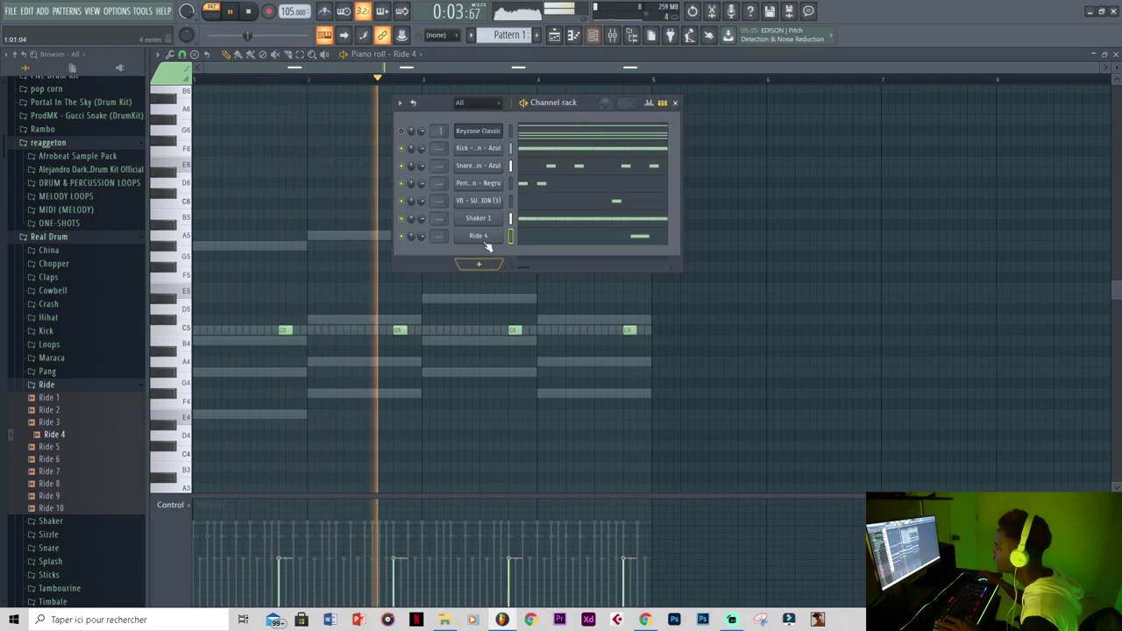
left_click(487, 240)
left_click(479, 108)
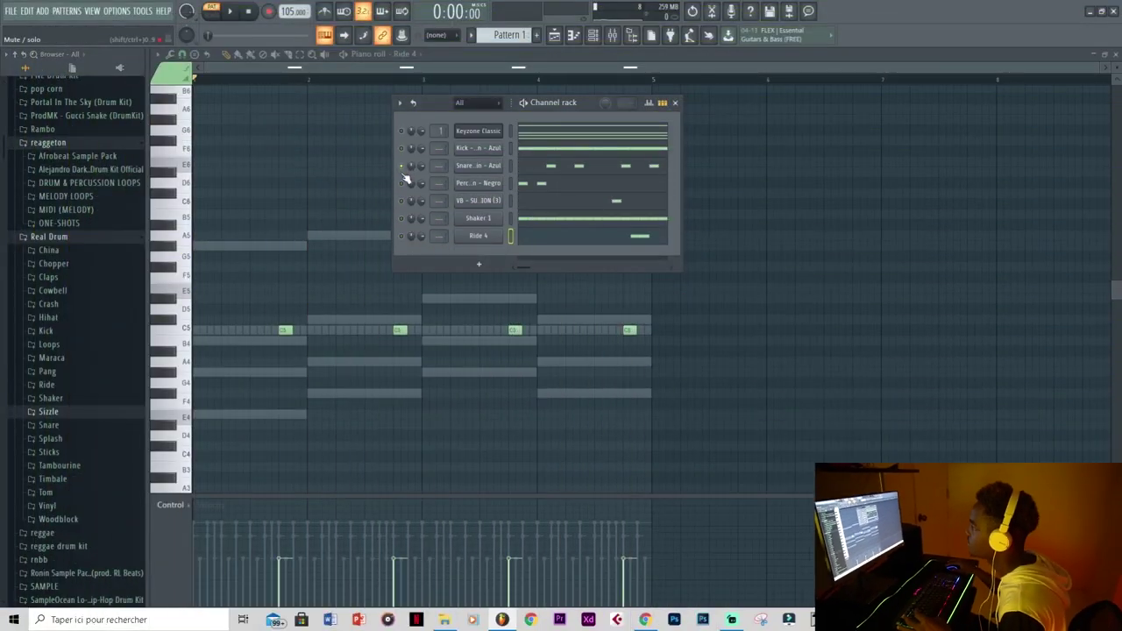
key("space")
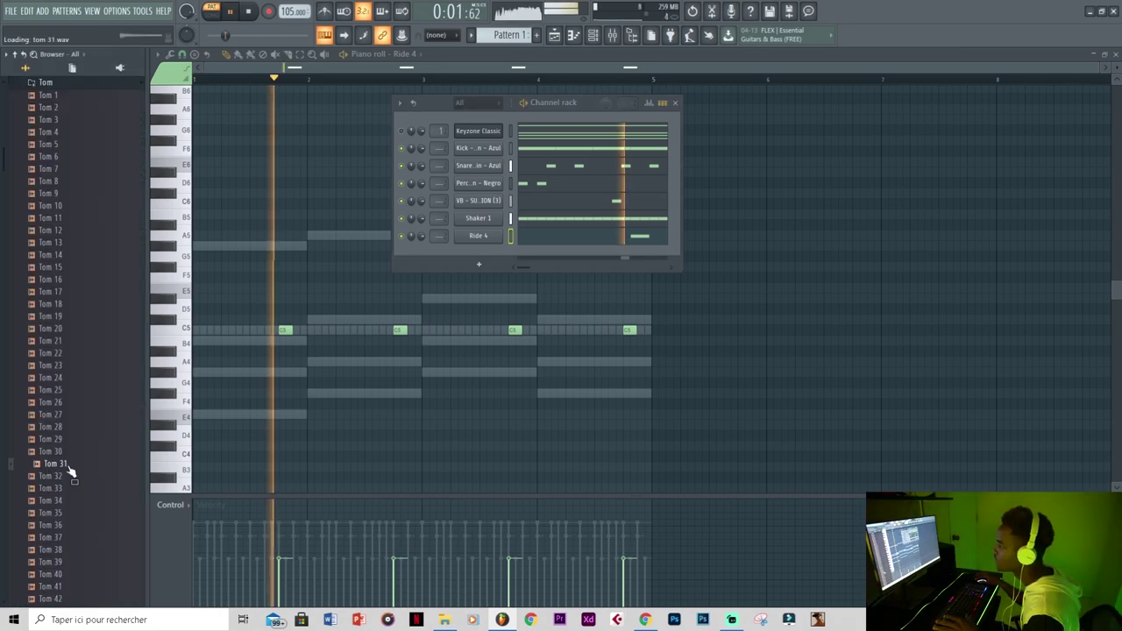
key("space")
- Add the Tom 31 sample as a channel and normalize it
left_click_drag(68, 465, 463, 304)
left_click_drag(474, 256, 474, 255)
right_click(475, 255)
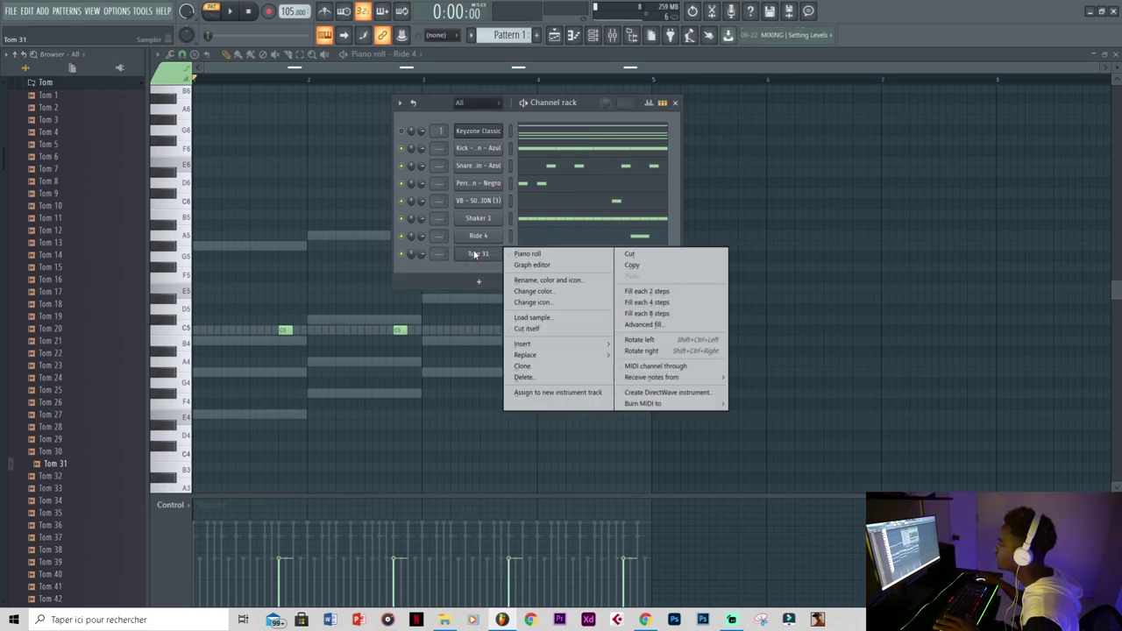
left_click(517, 255)
left_click(594, 35)
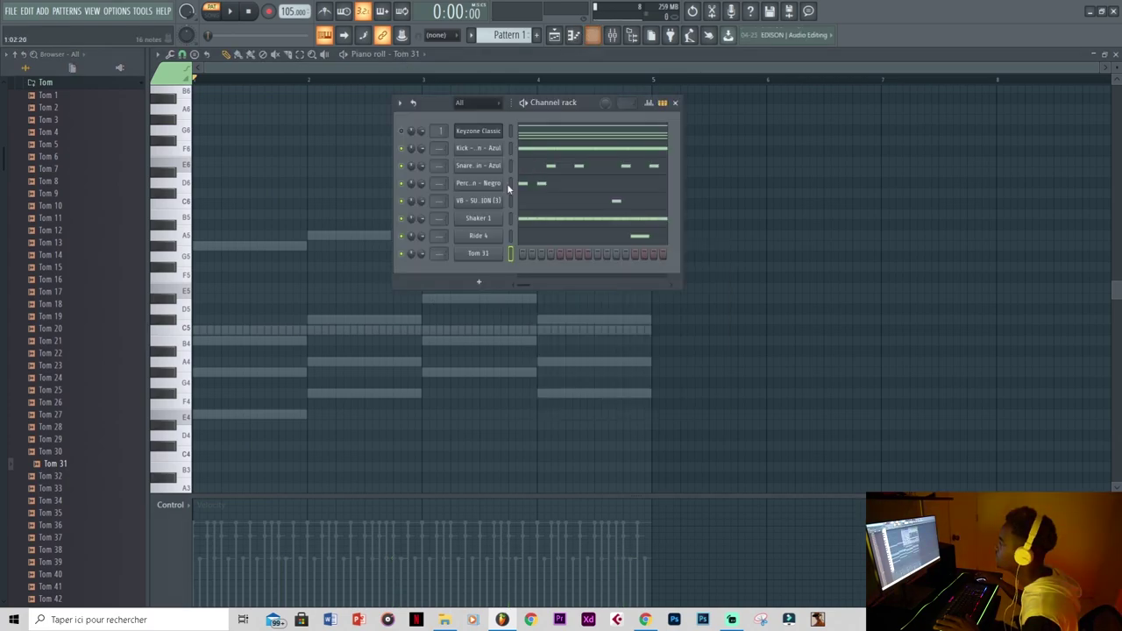
left_click(479, 253)
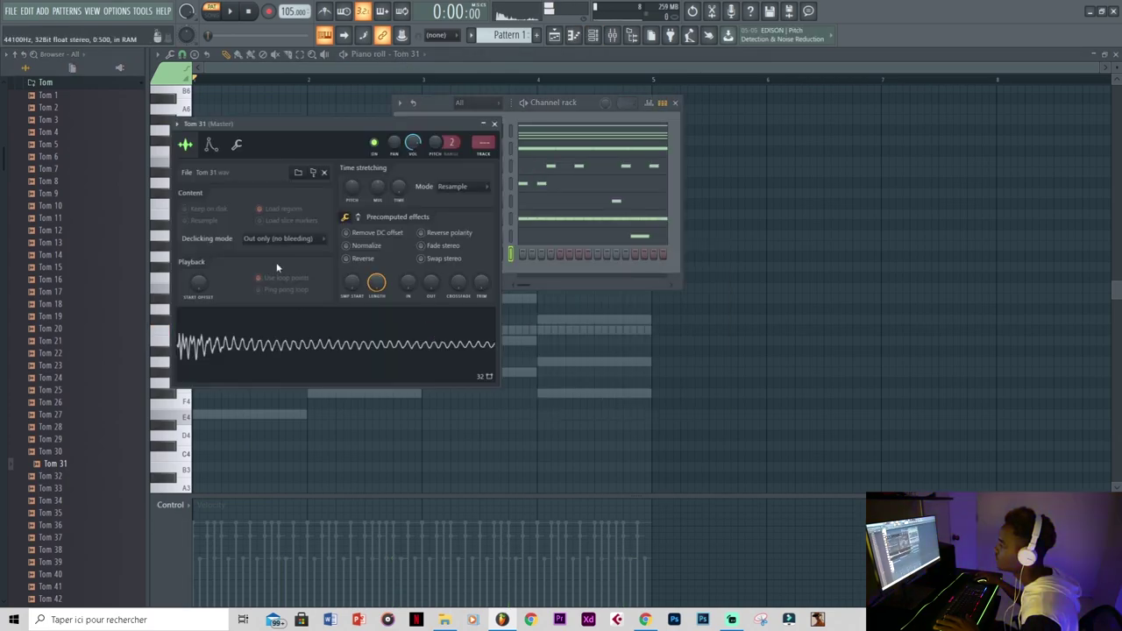
left_click(362, 249)
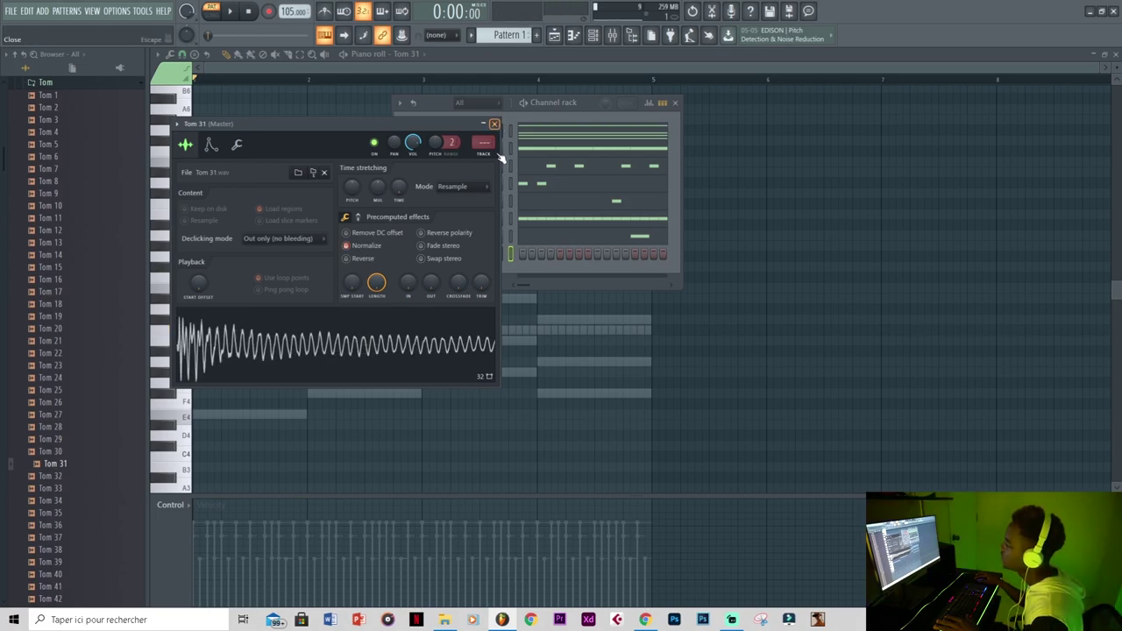
- Place two-step C5 tom notes on step 15 of bars 1 and 3 in the Tom 31 channel's piano roll
left_click(474, 255)
right_click(496, 249)
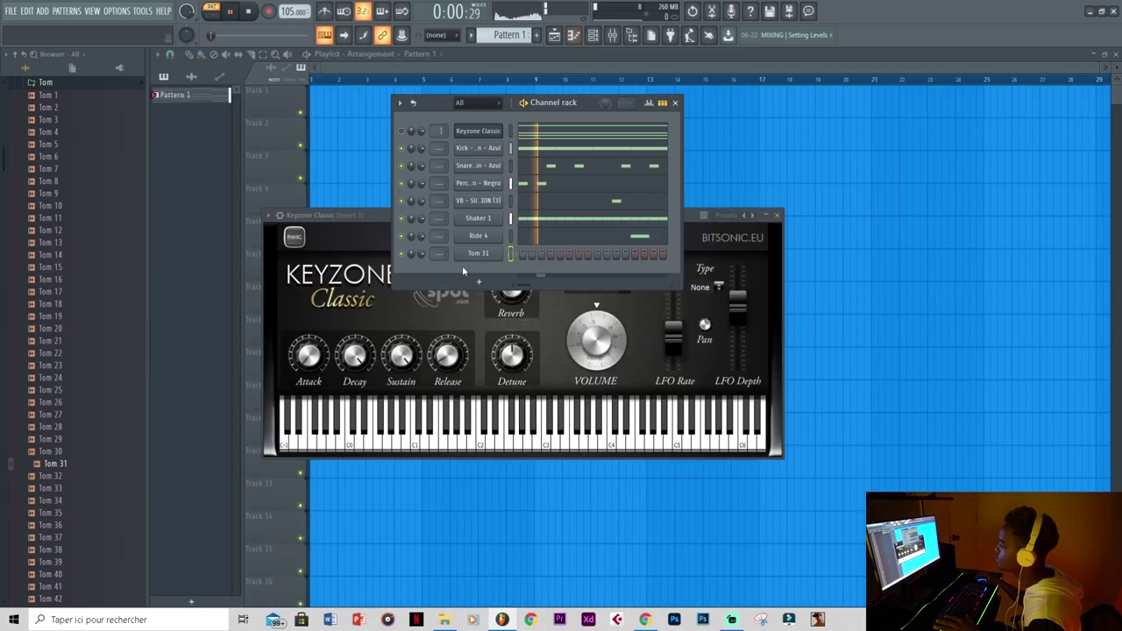
right_click(497, 252)
left_click(527, 253)
key("space")
key("space")
left_click(299, 331)
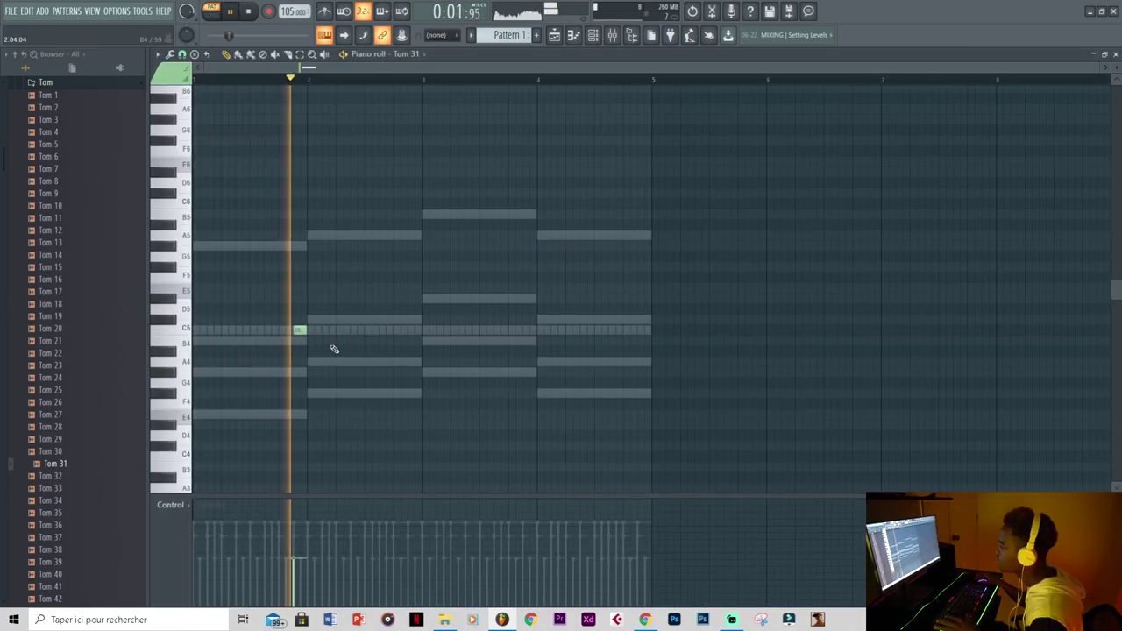
left_click(527, 329)
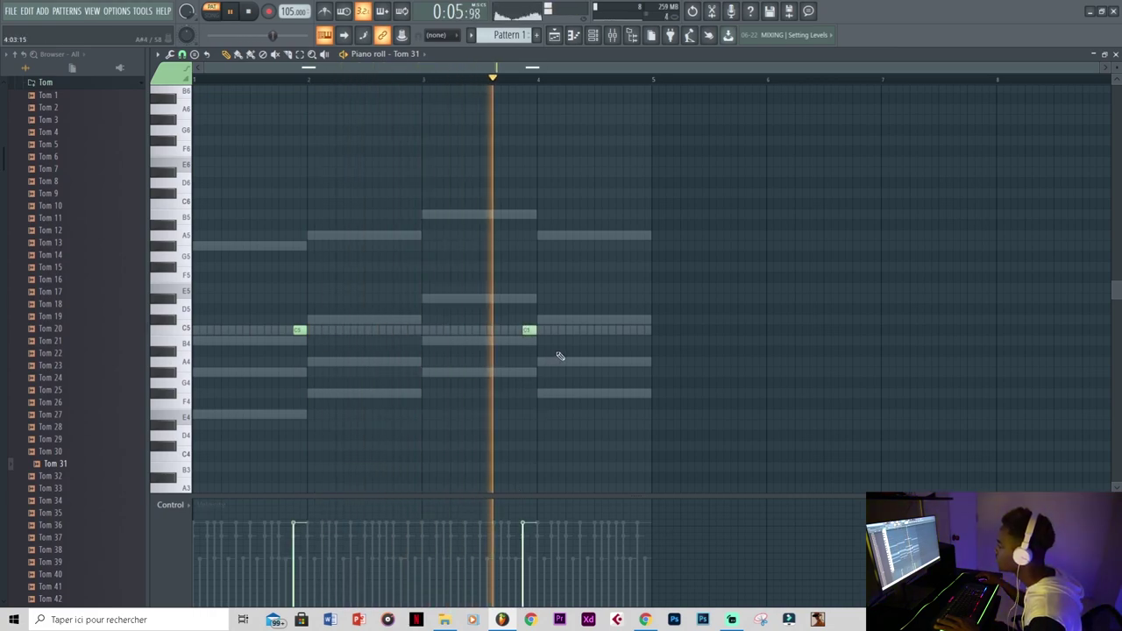
- Replace the tom channel's sample with Tom 5 from the Tom folder
key("F6")
key("space")
left_click(52, 427)
left_click(56, 191)
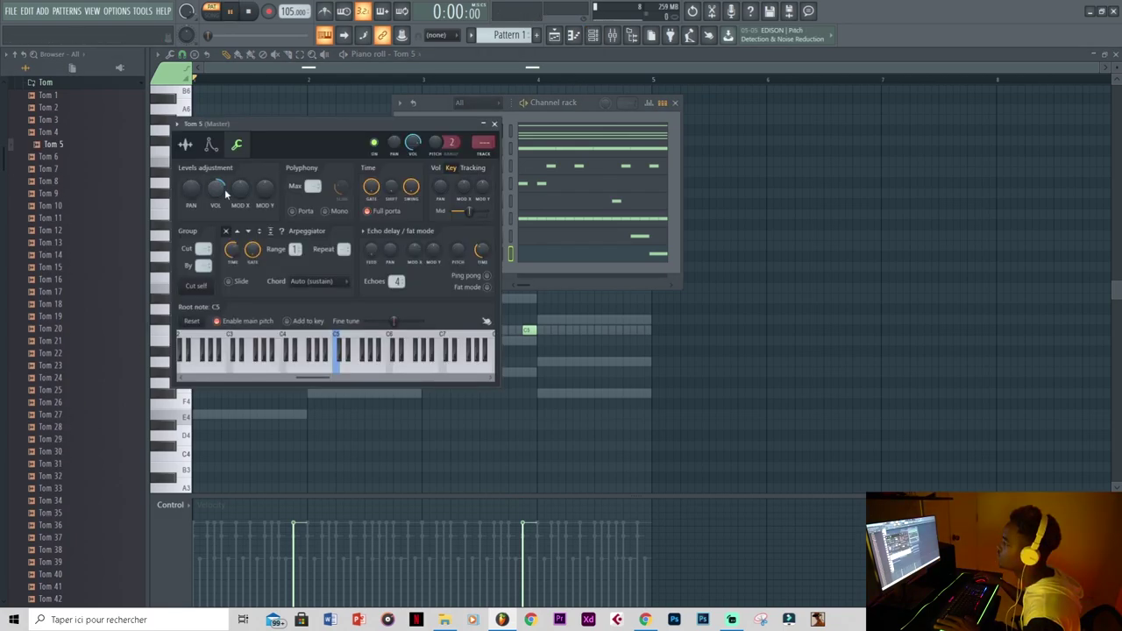
left_click(494, 124)
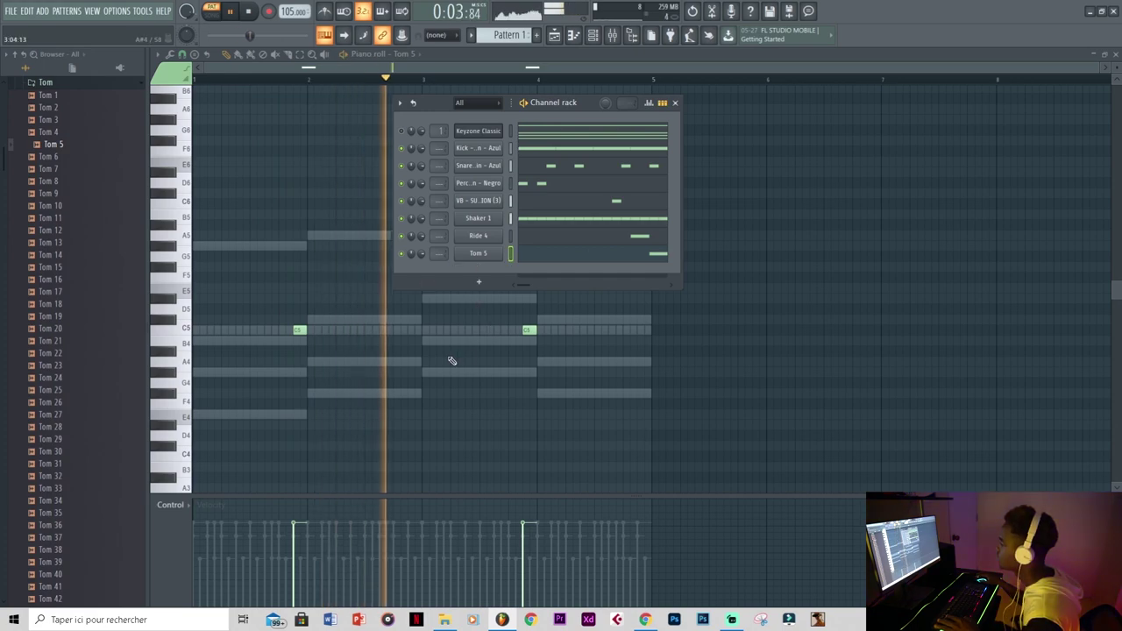
- Lower the velocity of both Tom 5 notes slightly while playing the pattern
left_click_drag(566, 317, 165, 361)
scroll(325, 401, "down", 3)
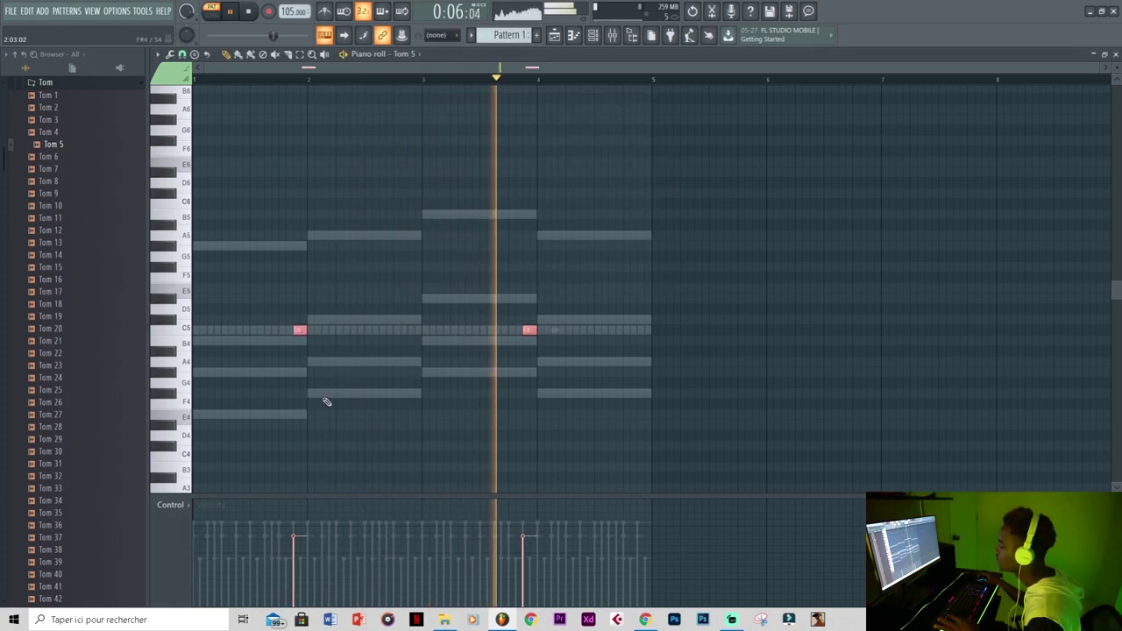
key("ctrl+d")
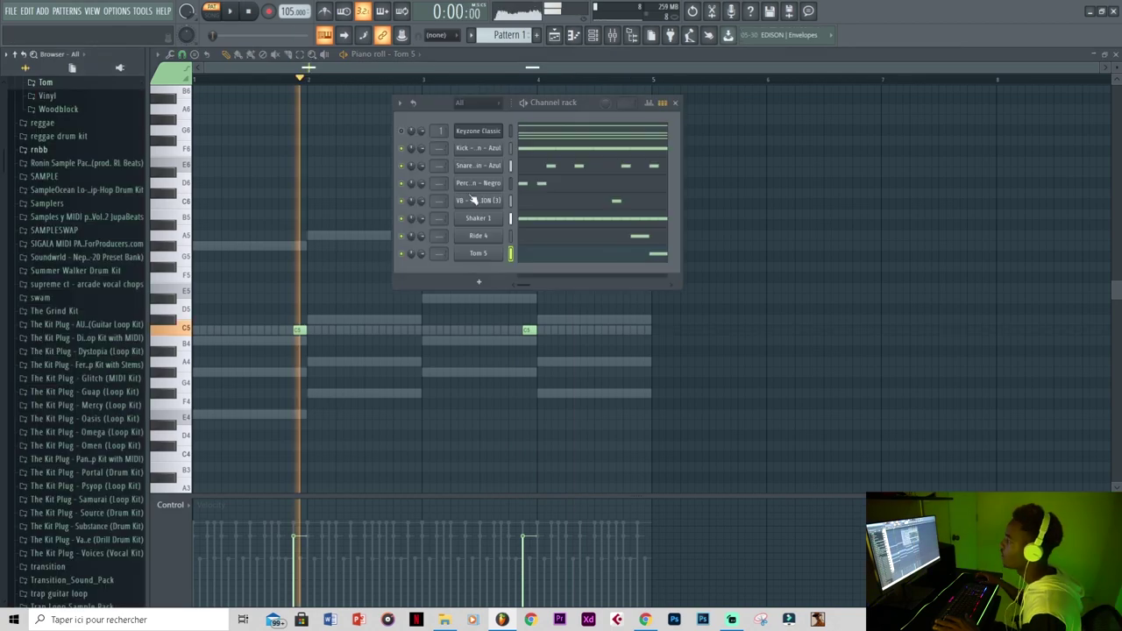
key("space")
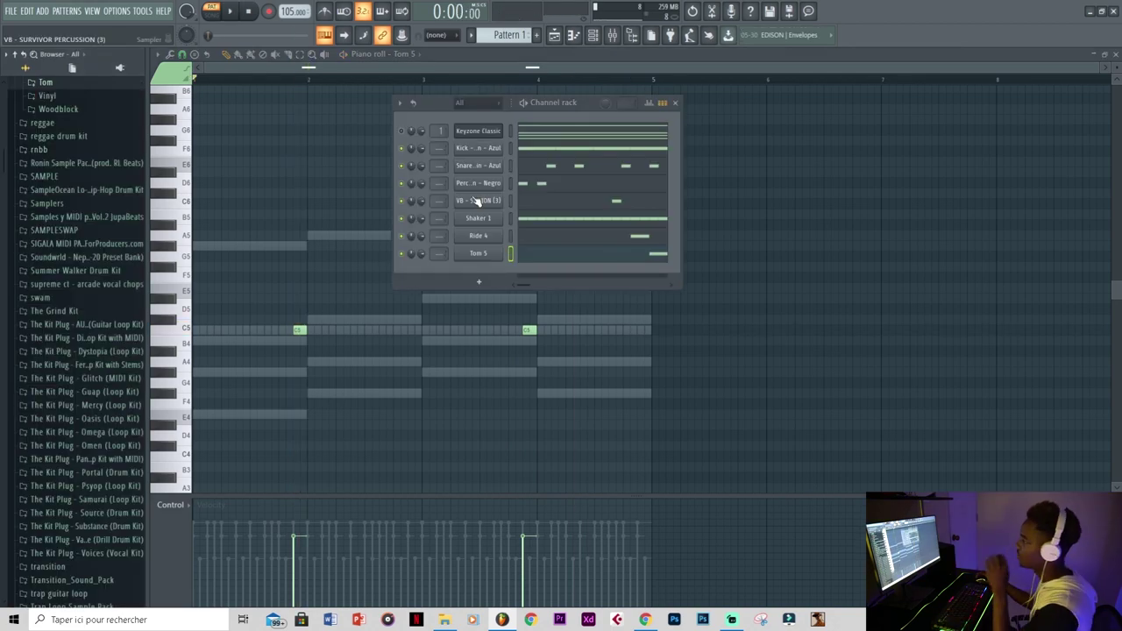
- Add a reFX Nexus channel with the Bando Bell preset and open its piano roll
left_click(478, 282)
left_click(603, 373)
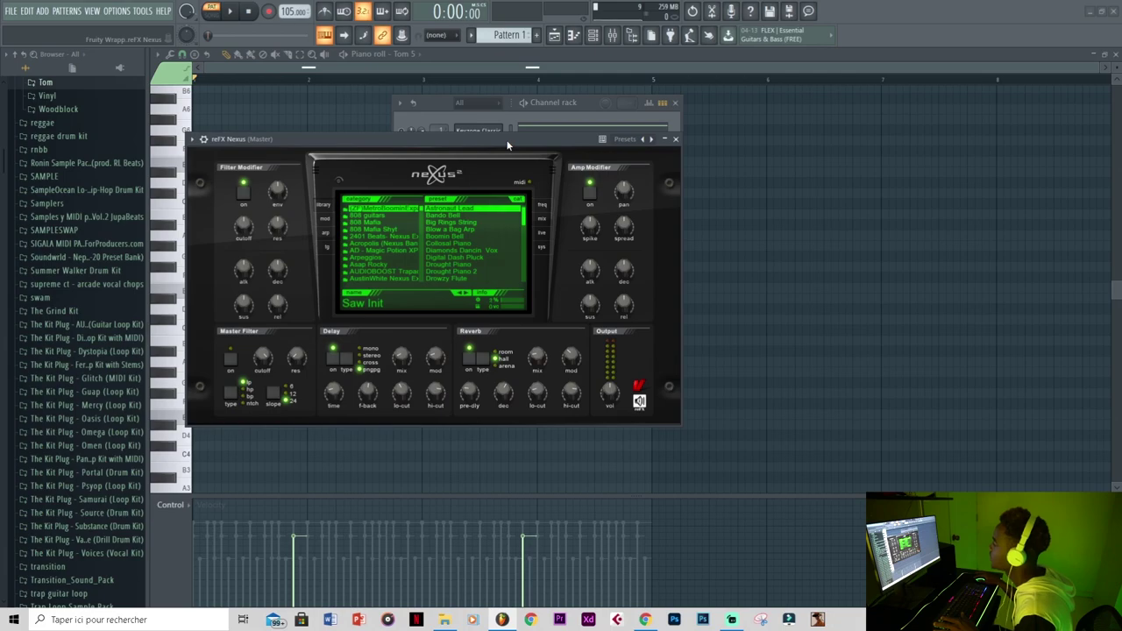
left_click(477, 215)
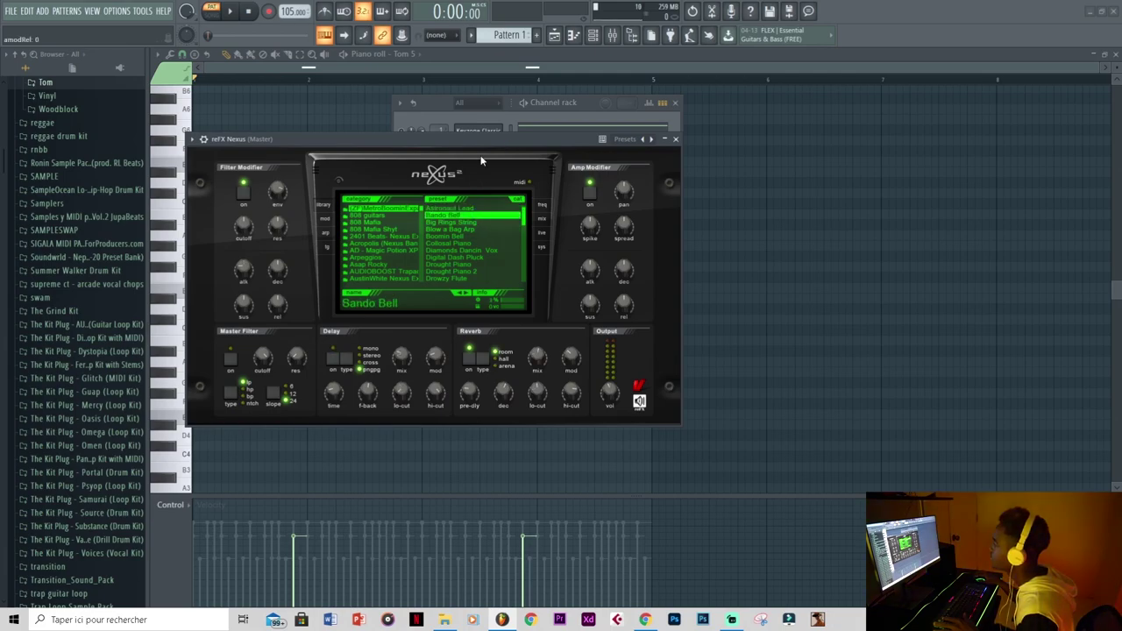
key("m")
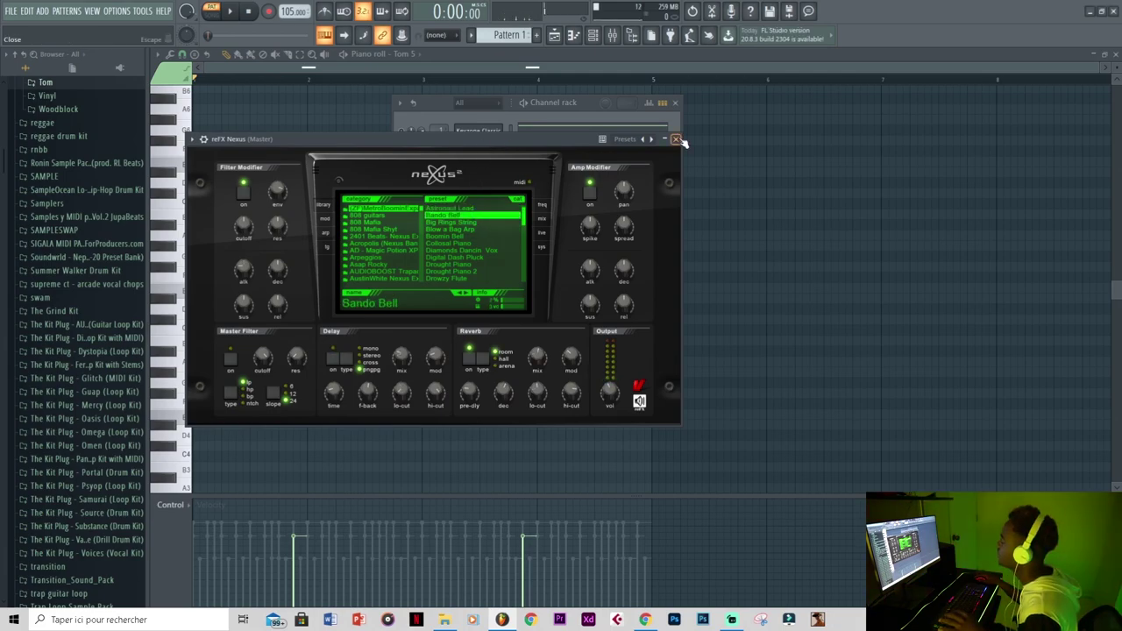
left_click(676, 139)
right_click(482, 274)
left_click(533, 270)
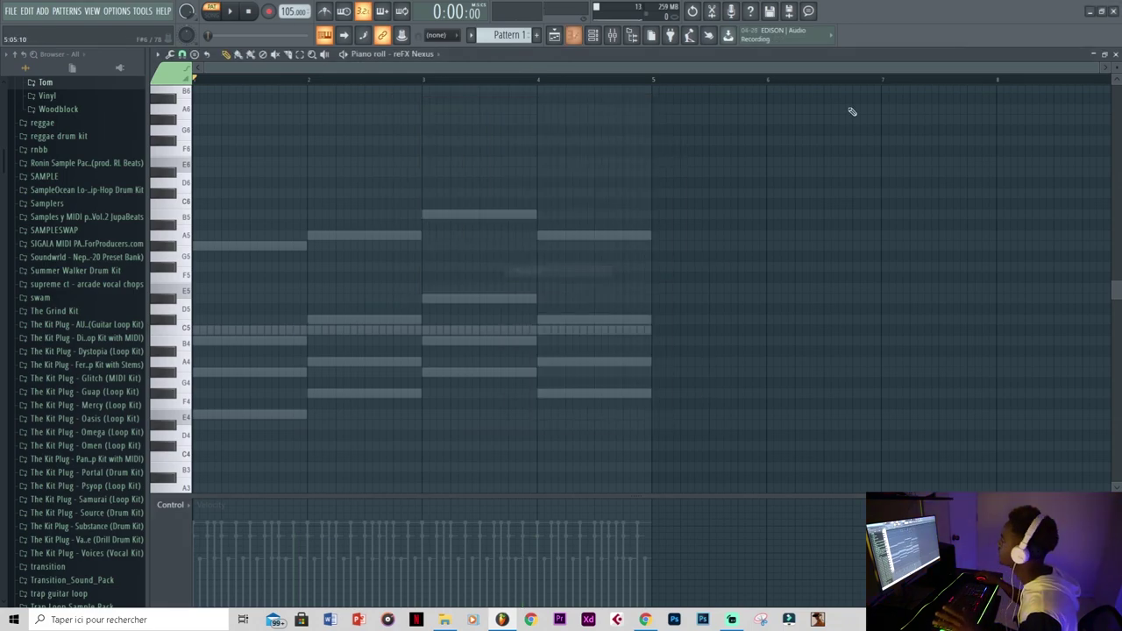
- Fill four bars of the reFX Nexus piano roll with a two-step arpeggio: E4, G#4, B4 in bars 1 and 3, F#4, A4, C#5 in bars 2 and 4
left_click_drag(1099, 68, 633, 149)
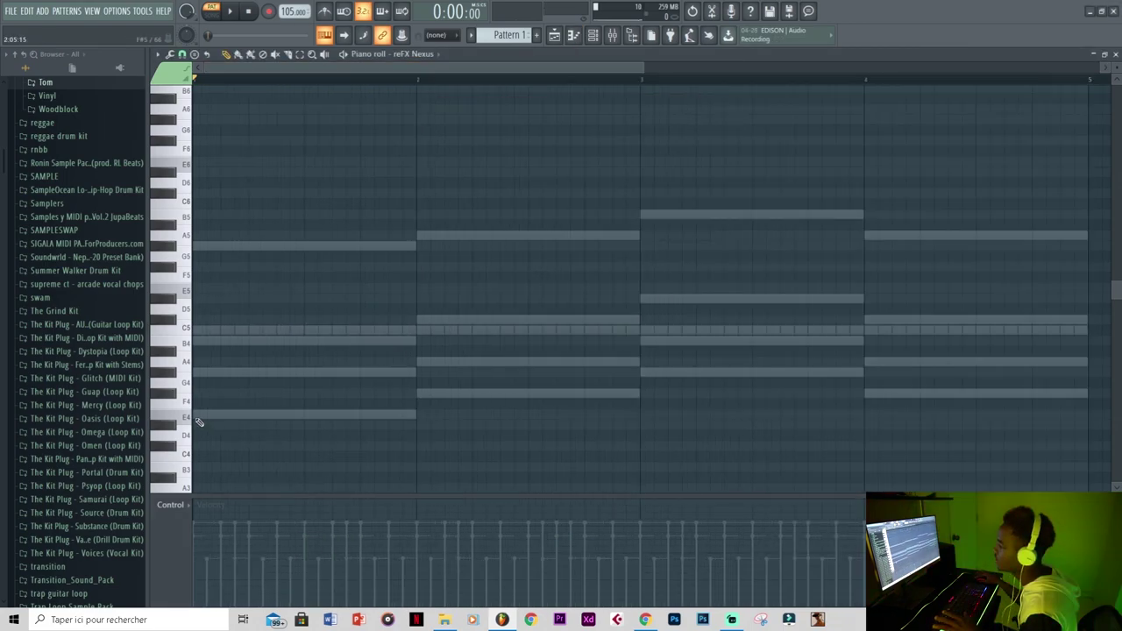
left_click(196, 416)
left_click(230, 372)
key("space")
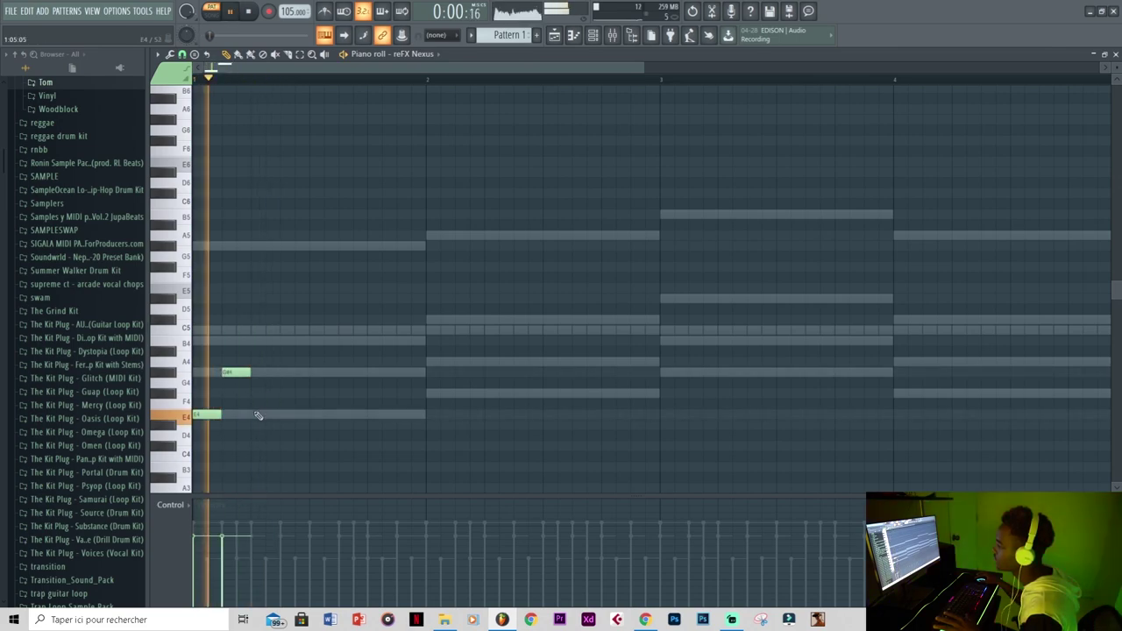
left_click(287, 373)
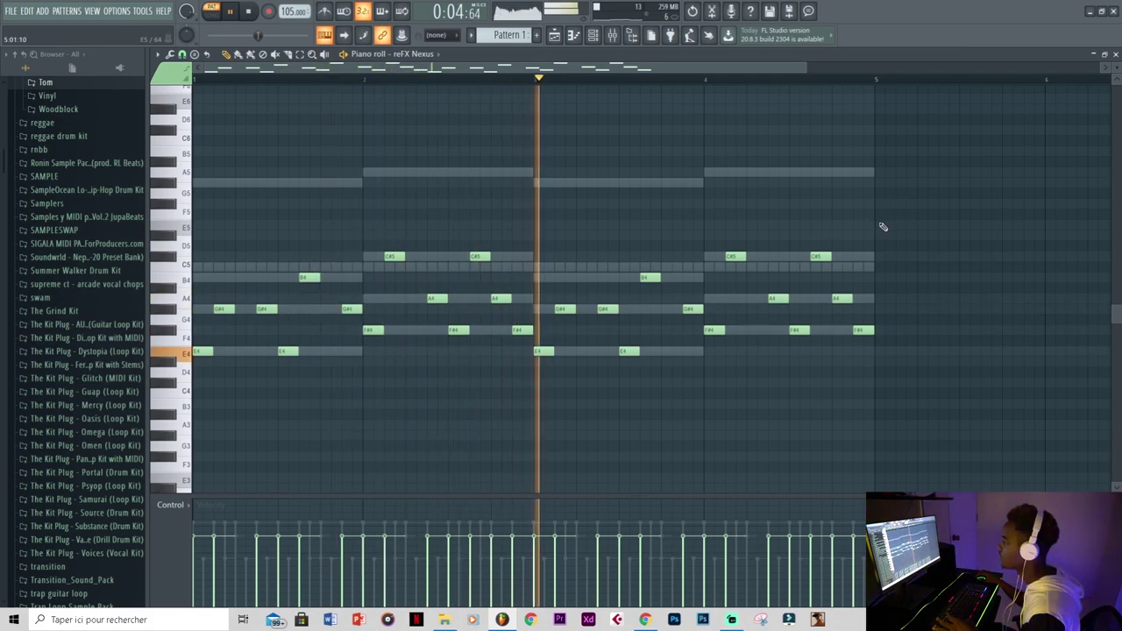
key("space")
- Add a second reFX Nexus channel with the Lead - 08 preset from the Dark Sky category and open its piano roll
left_click(594, 35)
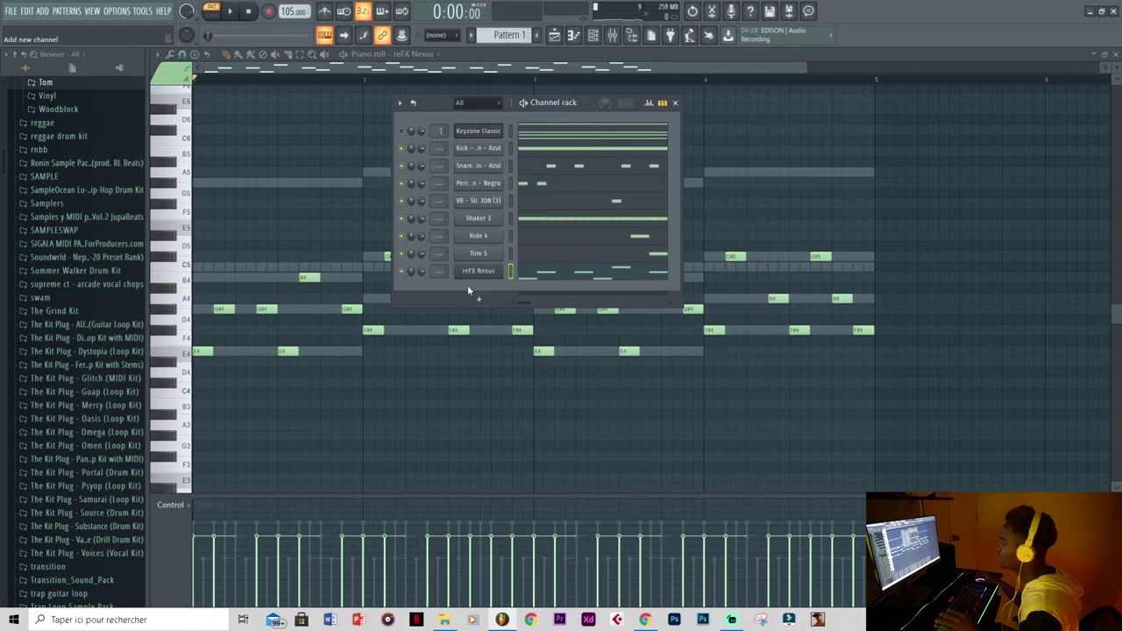
left_click(488, 304)
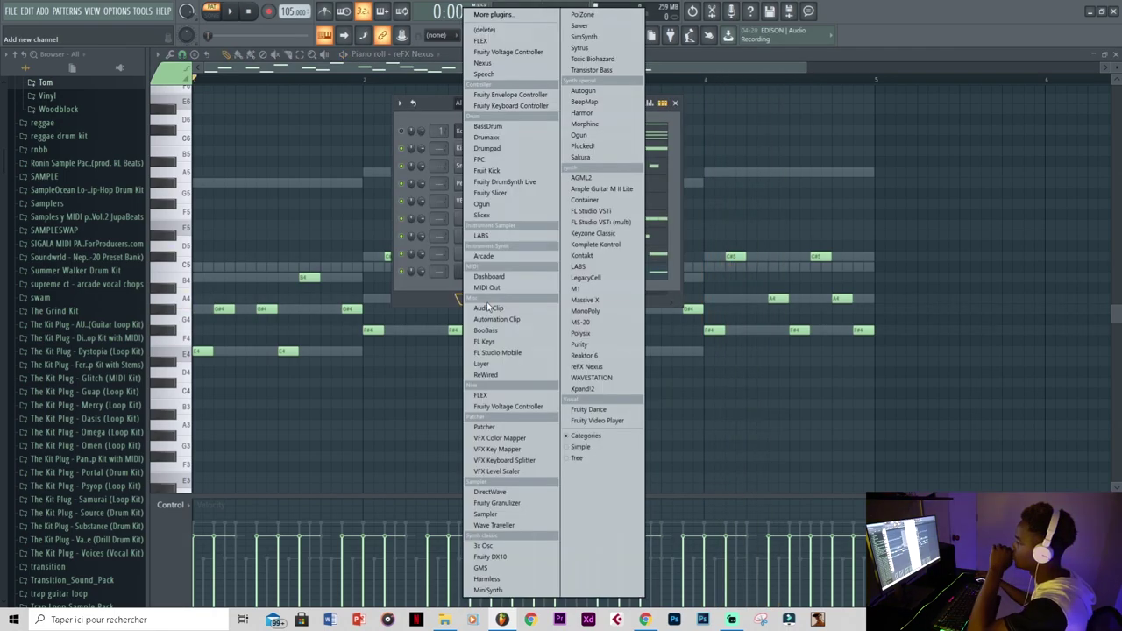
left_click(594, 367)
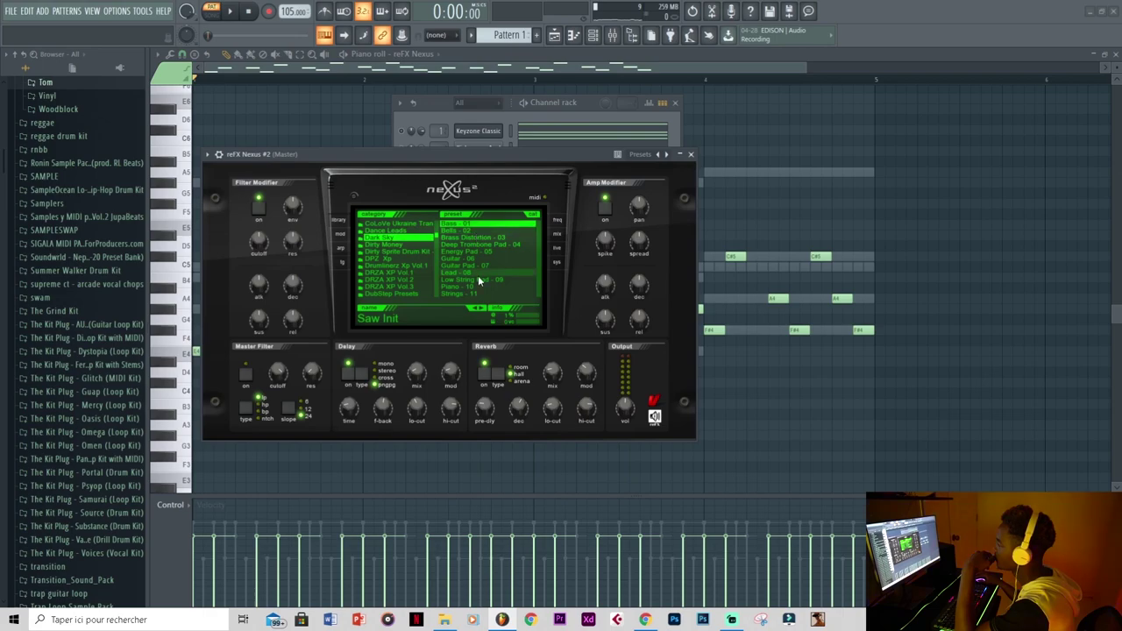
left_click(477, 277)
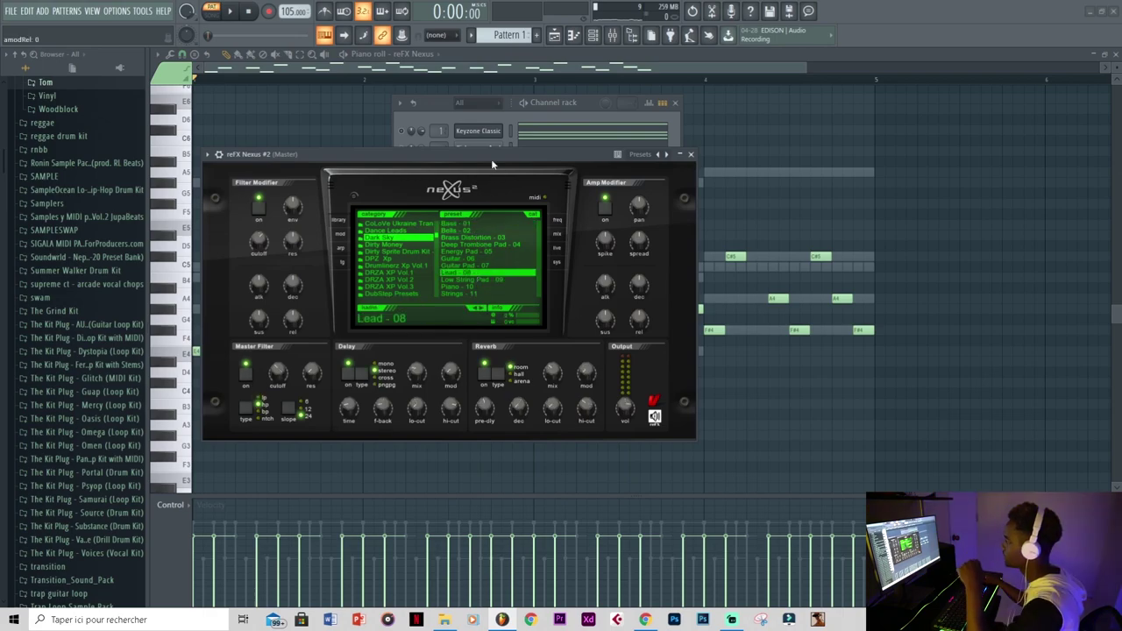
key("n")
key("n")
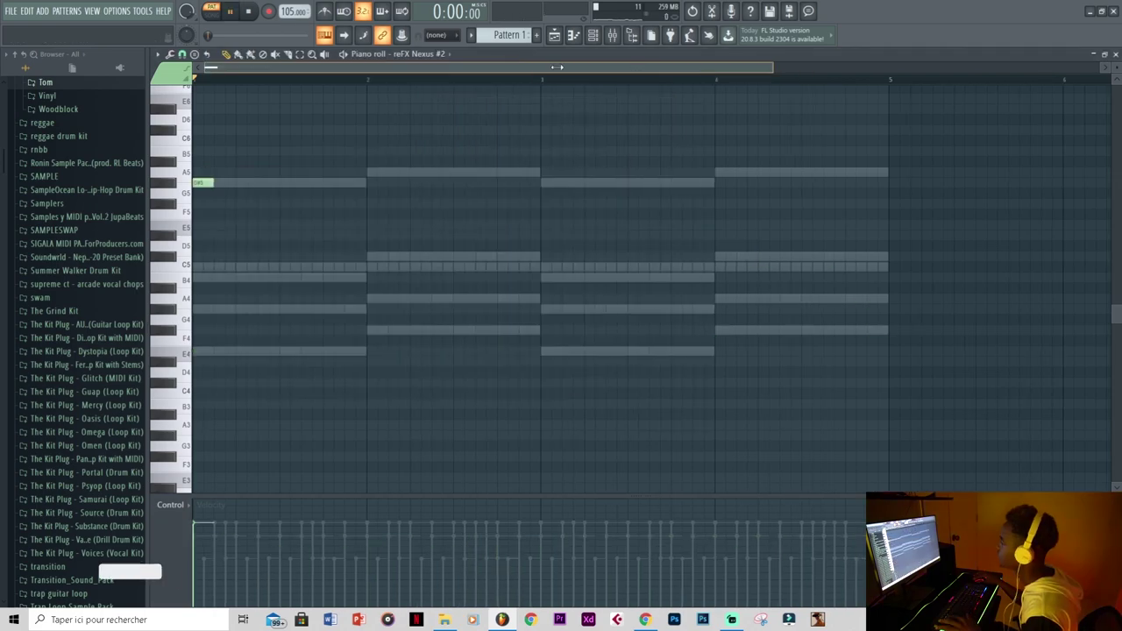
- Clear the trial G#5 notes from reFX Nexus #2 and copy in the first Nexus arpeggio, transposed up one octave
key("space")
left_click(351, 182)
key("space")
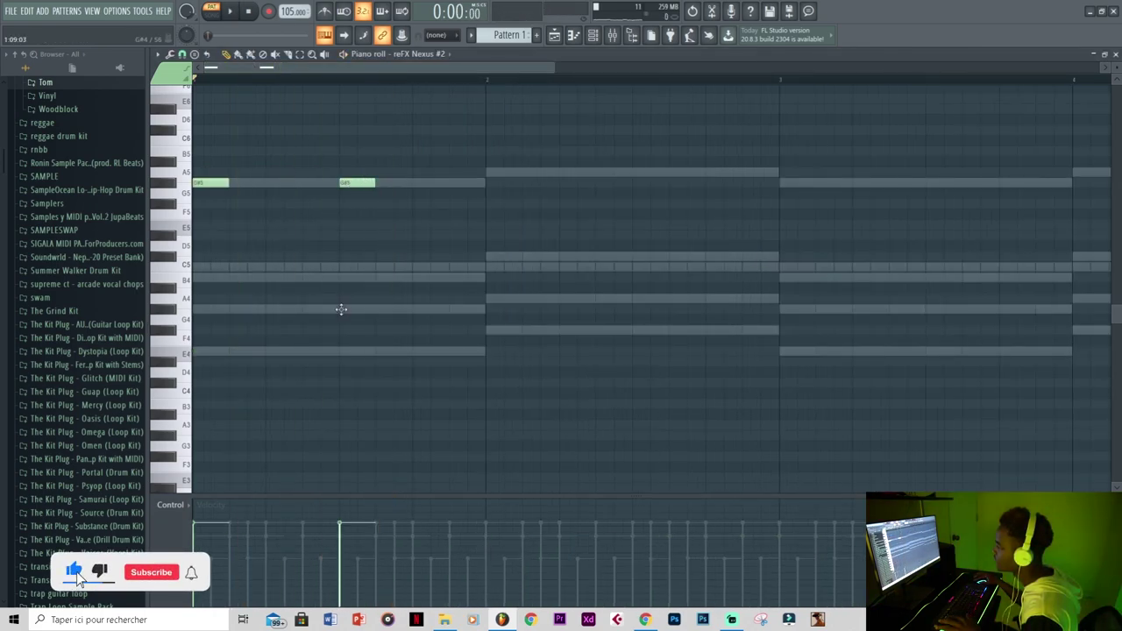
right_click(355, 182)
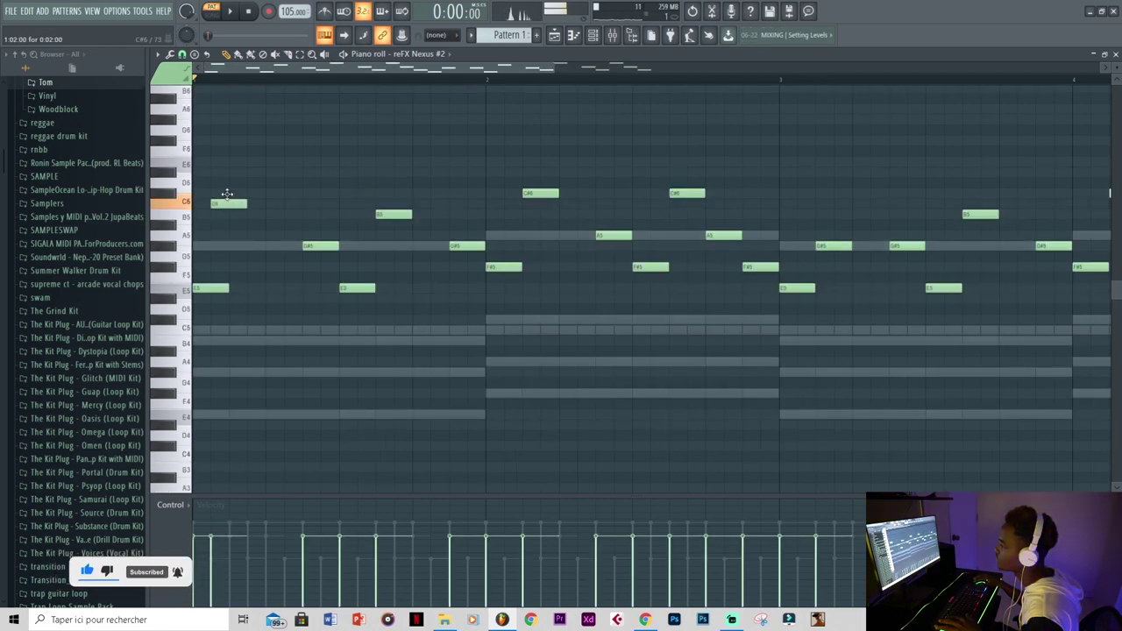
- Raise bar 1's second lead note to C#6 at step 2, extend it to four steps, and remove the extra G#5 after it
left_click_drag(226, 193, 227, 193)
key("space")
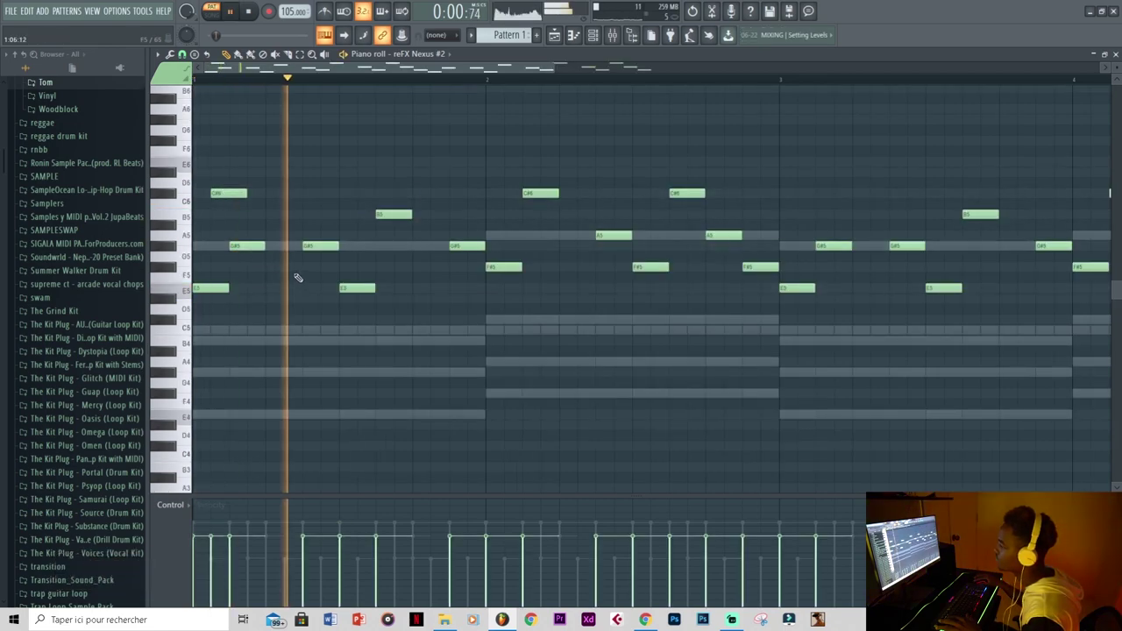
key("space")
key("space")
key("space")
left_click_drag(265, 248, 279, 248)
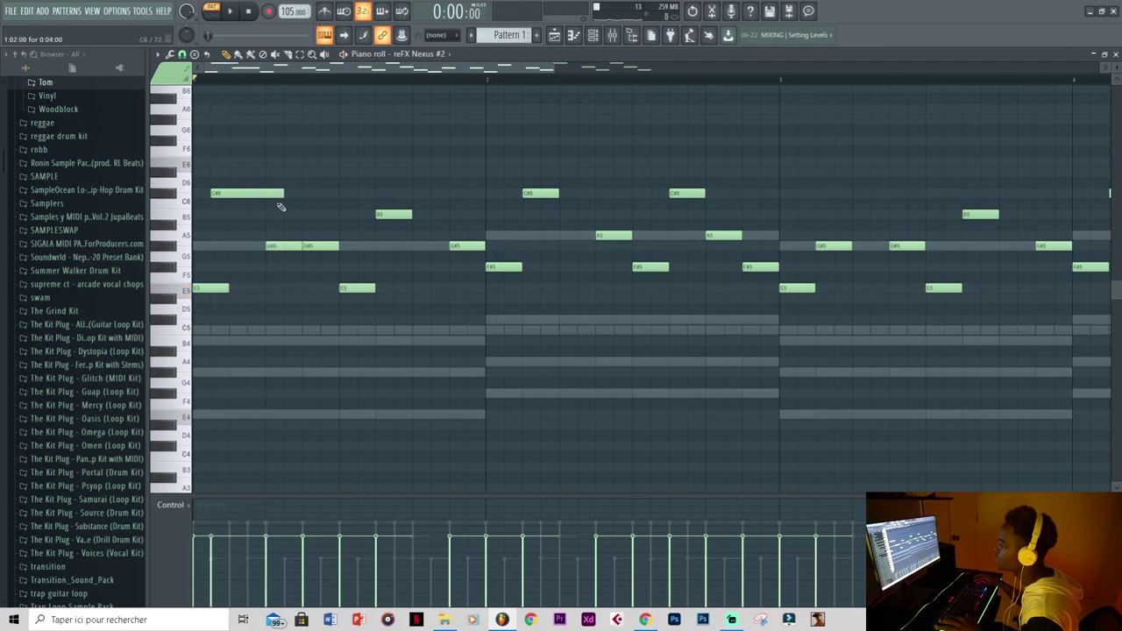
key("space")
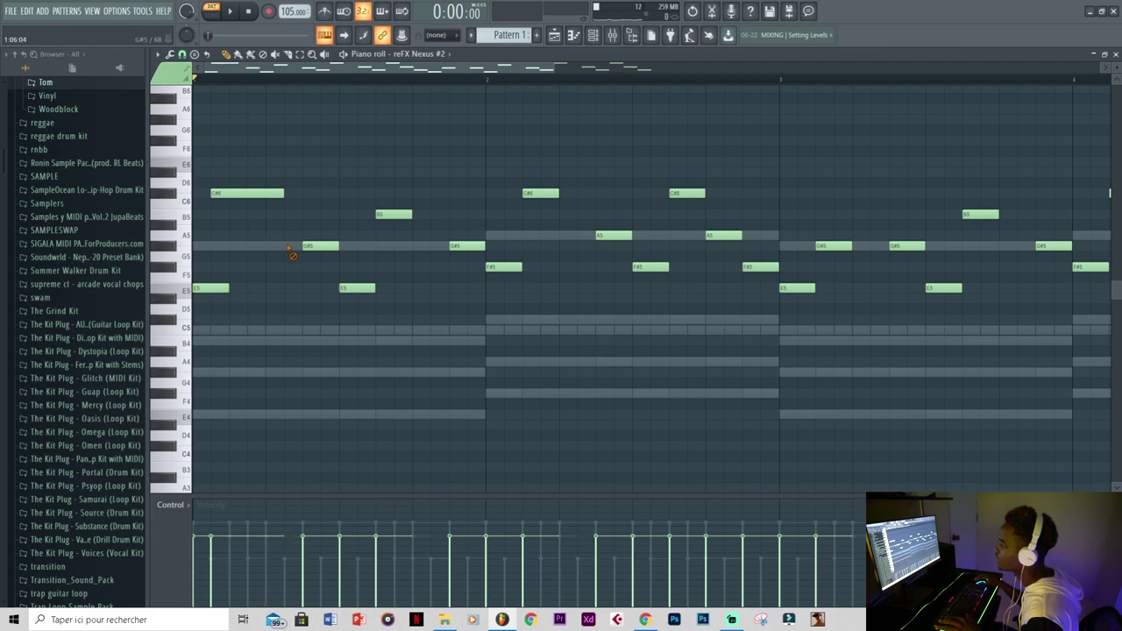
key("space")
key("space")
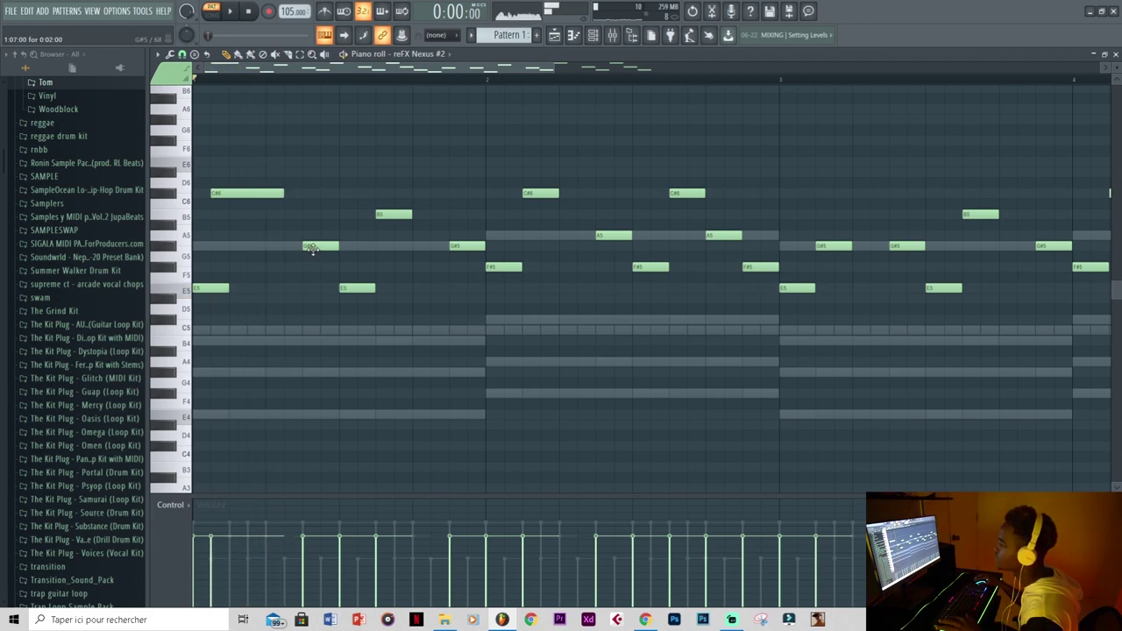
- Extend bar 1's second E5 to three steps, make B5 a four-step note starting at step 10, and delete the closing G#5
key("space")
key("space")
key("space")
key("space")
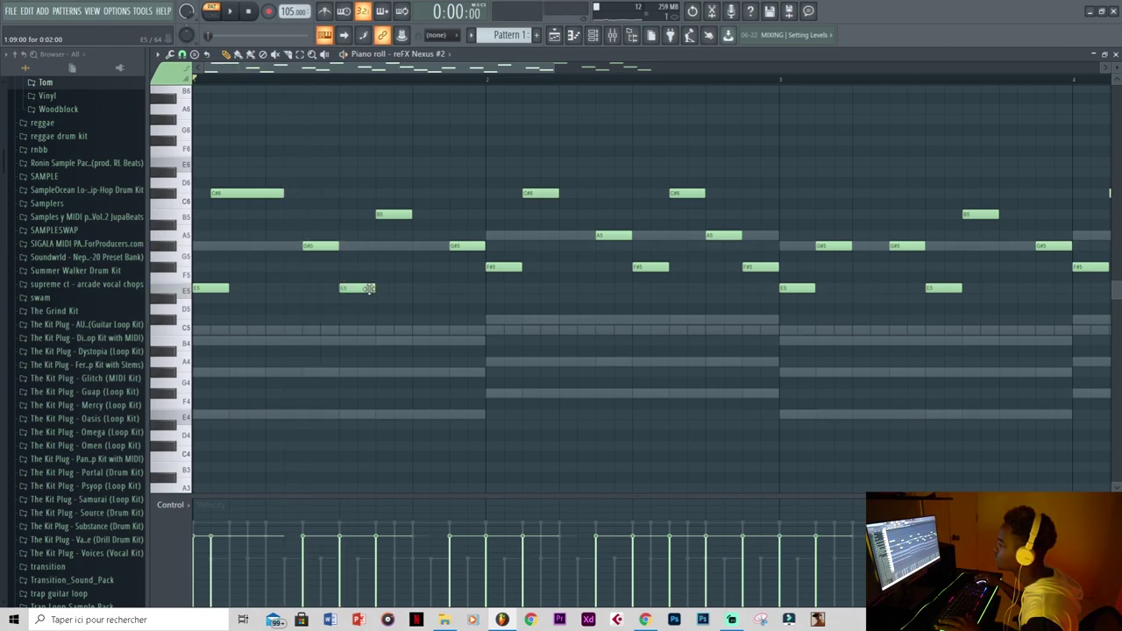
key("space")
left_click_drag(393, 215, 429, 216)
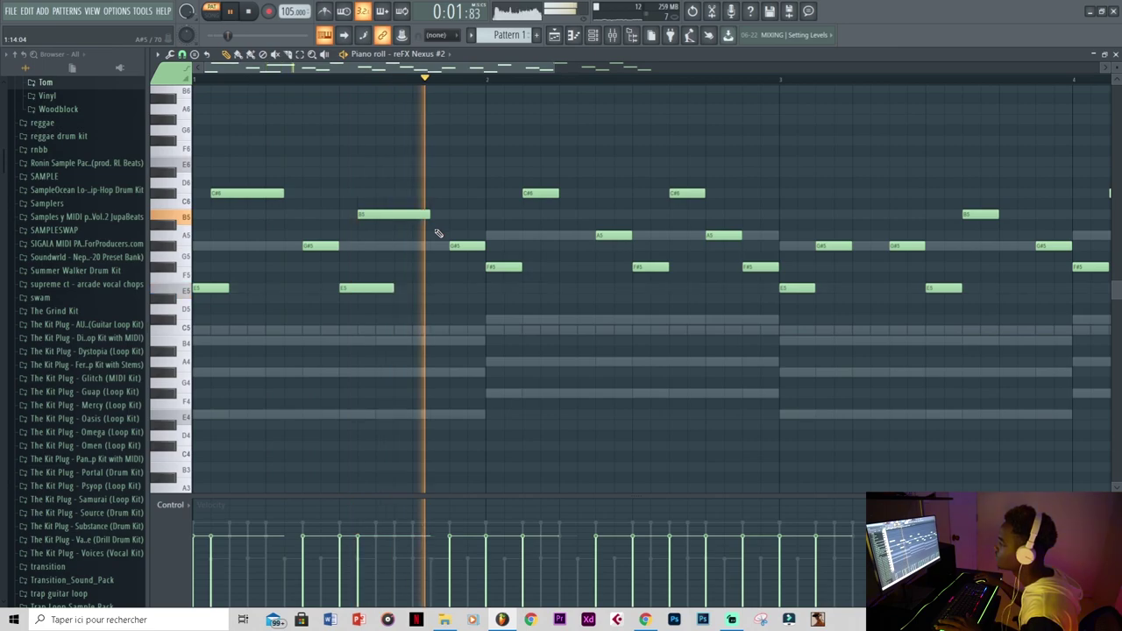
right_click(467, 246)
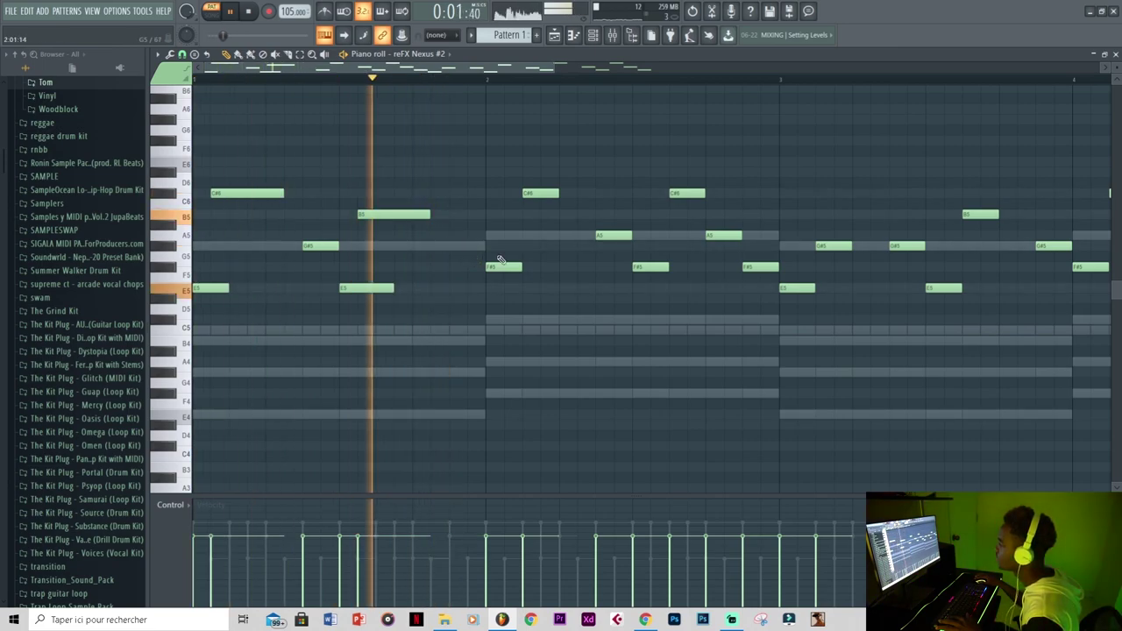
- Rework bars 2 to 4 of the lead with longer C#6, A5 and F#5 notes, ending bar 4 on a two-step F#5 at step 15
scroll(491, 272, "down", 3, "ctrl")
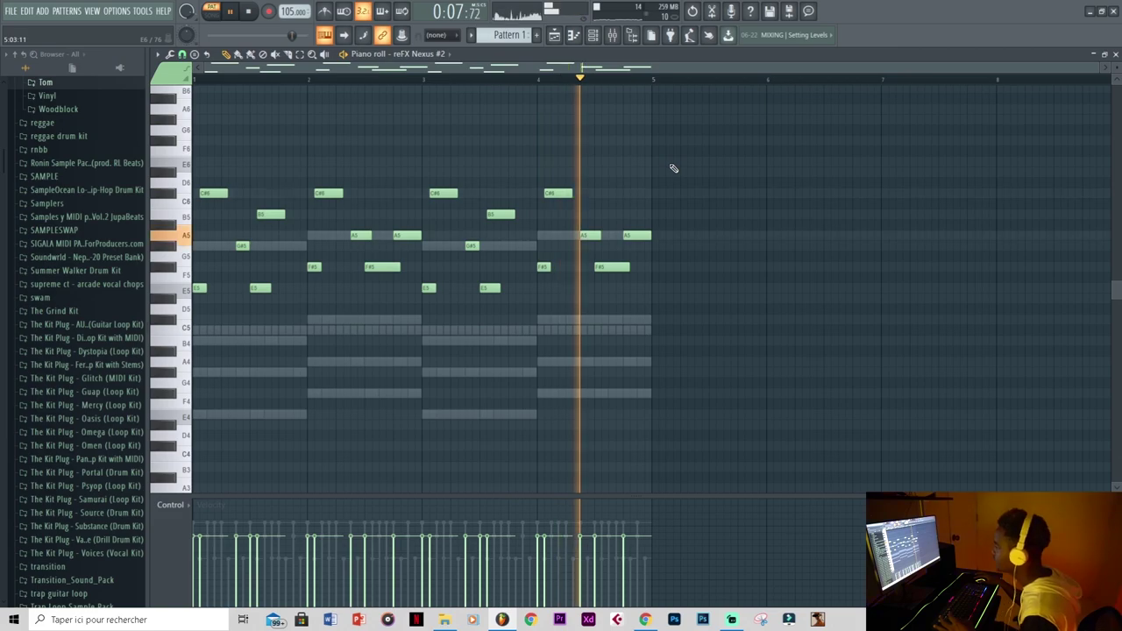
key("space")
left_click(644, 215)
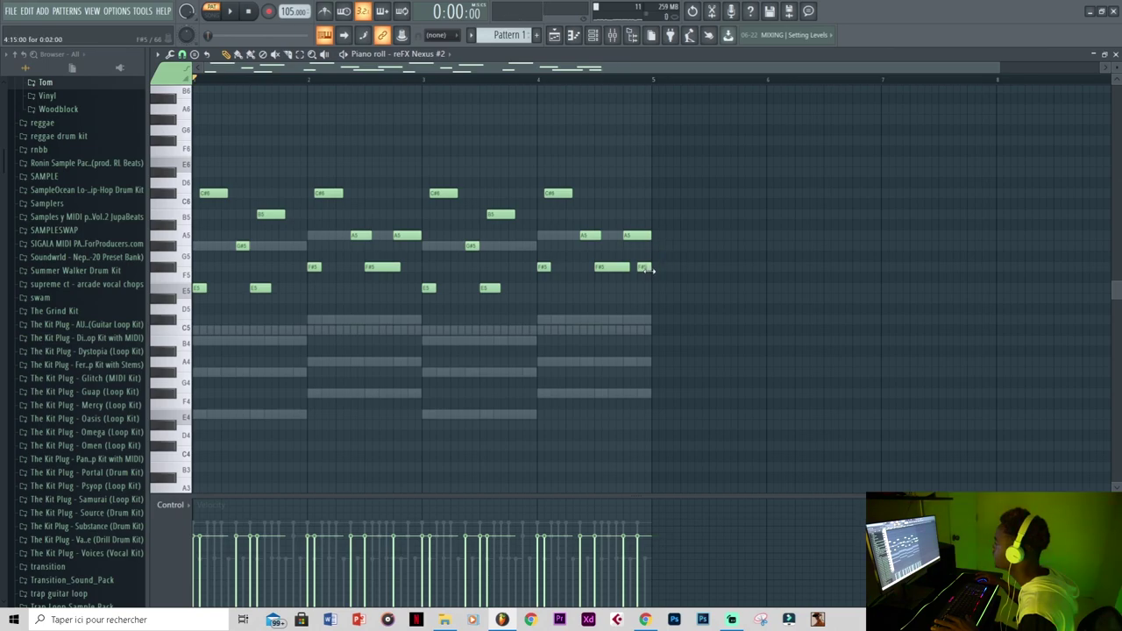
key("space")
left_click(538, 79)
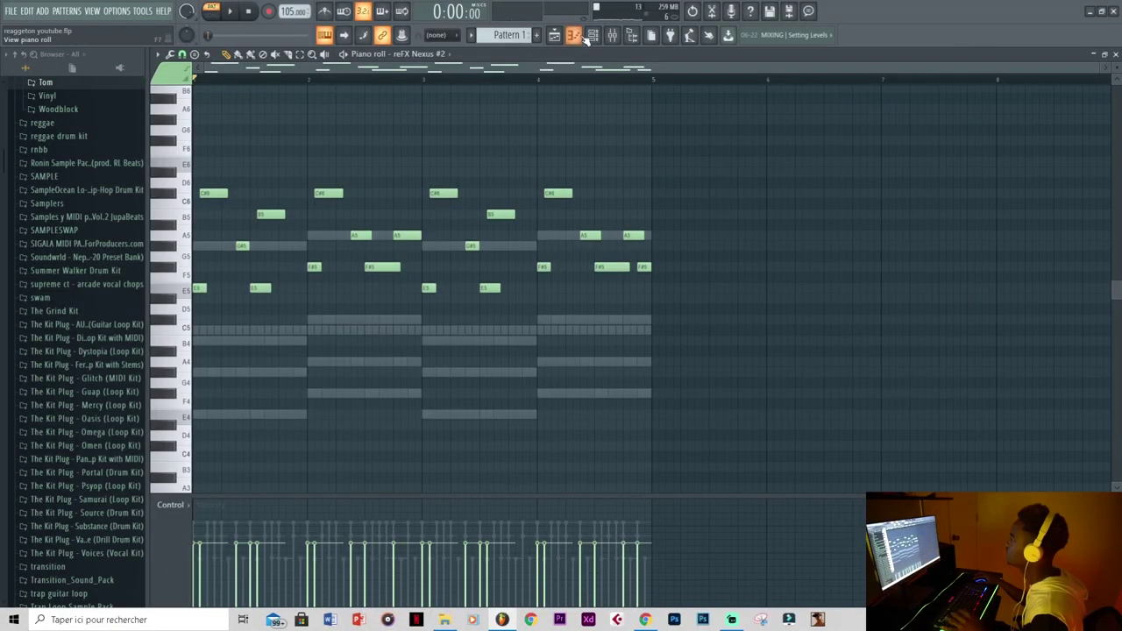
- Replace the Keyzone Classic chord instrument with Xpand!2 and lower its channel volume slightly
left_click(594, 37)
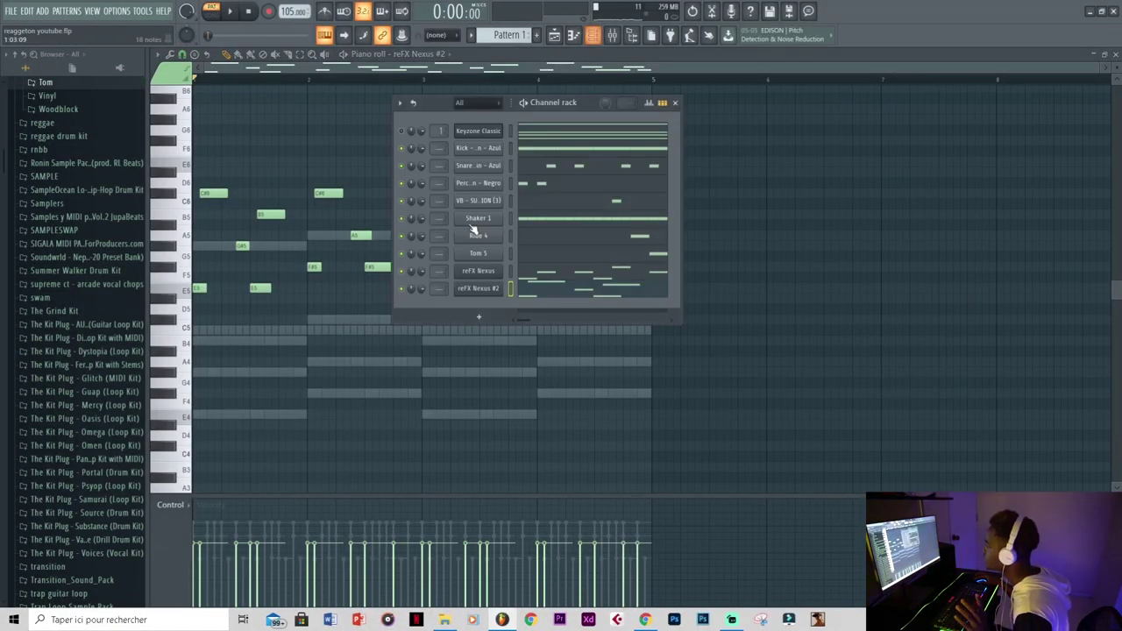
right_click(478, 130)
left_click(754, 400)
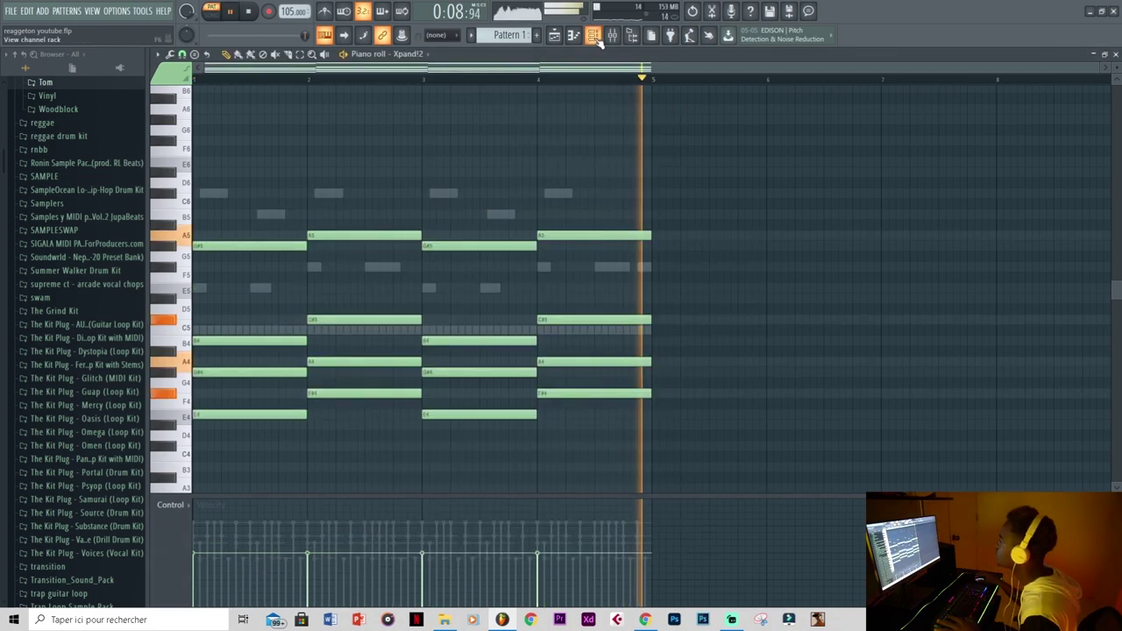
key("F6")
mouse_move(421, 134)
left_mouse_down()
mouse_move(421, 166)
mouse_move(421, 137)
left_mouse_up()
key("space")
- Add a third reFX Nexus channel and load a preset from its library
left_click(479, 317)
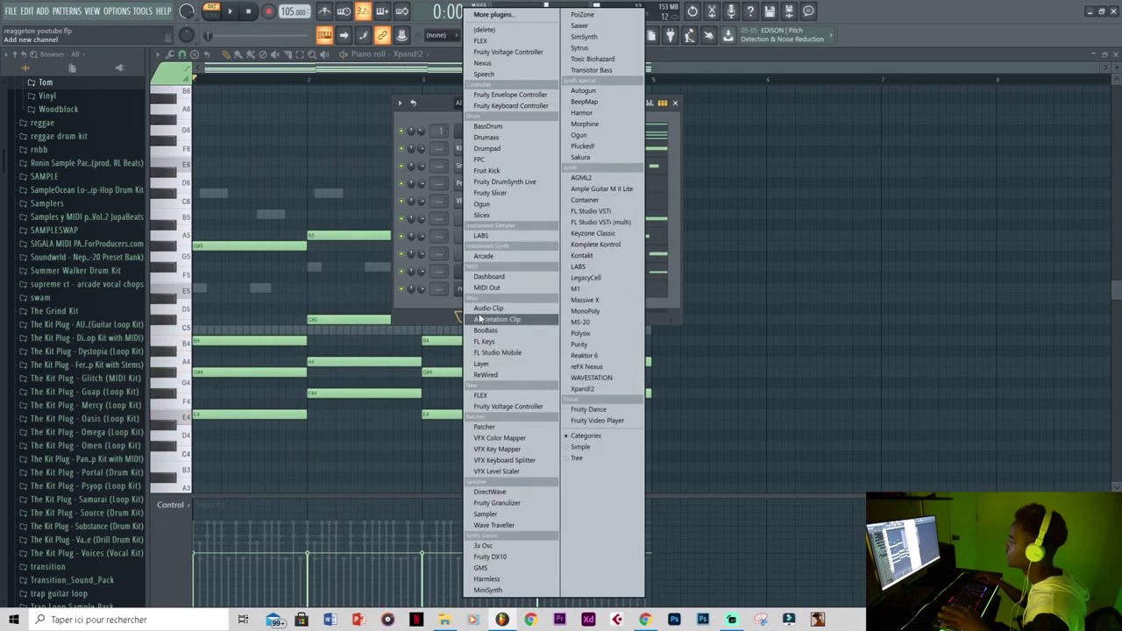
left_click(600, 367)
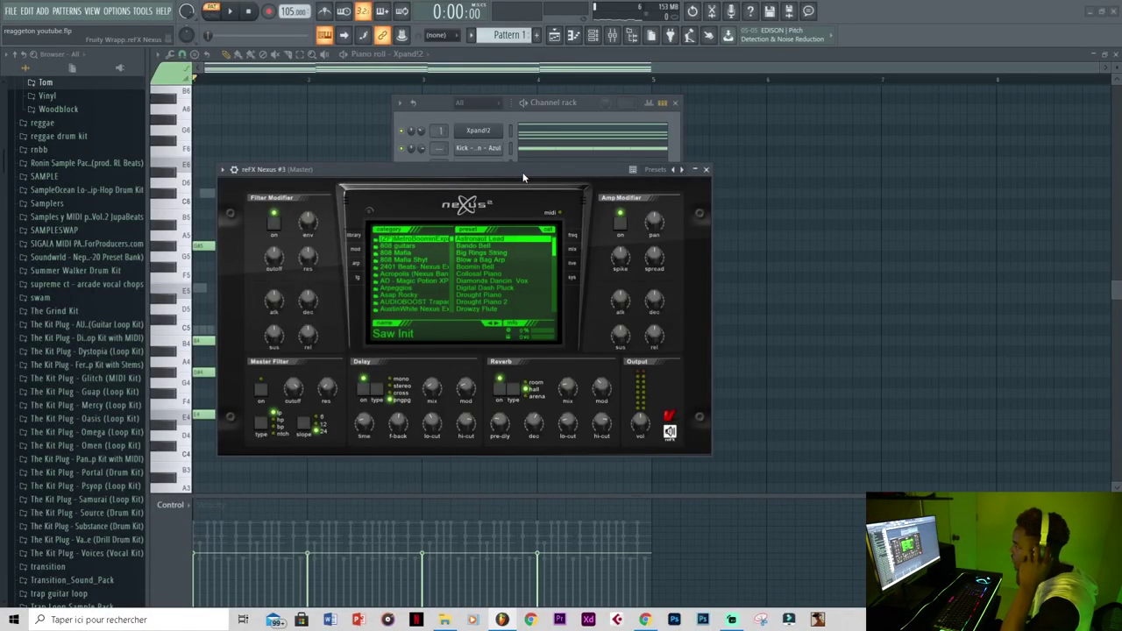
scroll(556, 263, "down", 4)
left_click(494, 267)
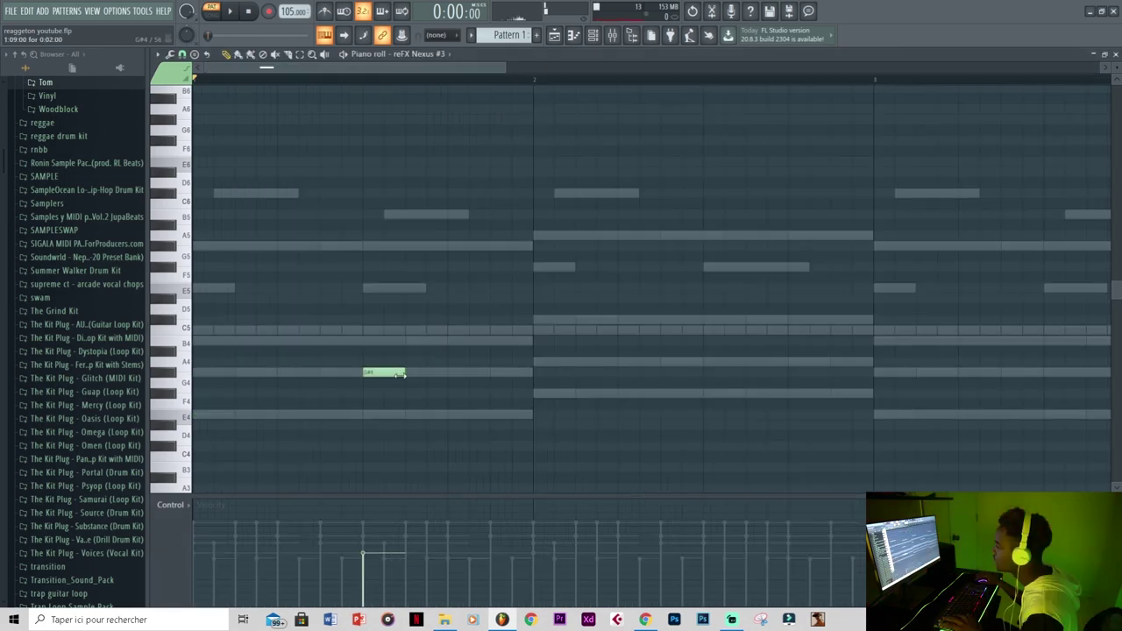
- Place a four-step G#5 note at step 9 of bar 1 in the reFX Nexus #3 piano roll
left_click_drag(373, 293, 373, 235)
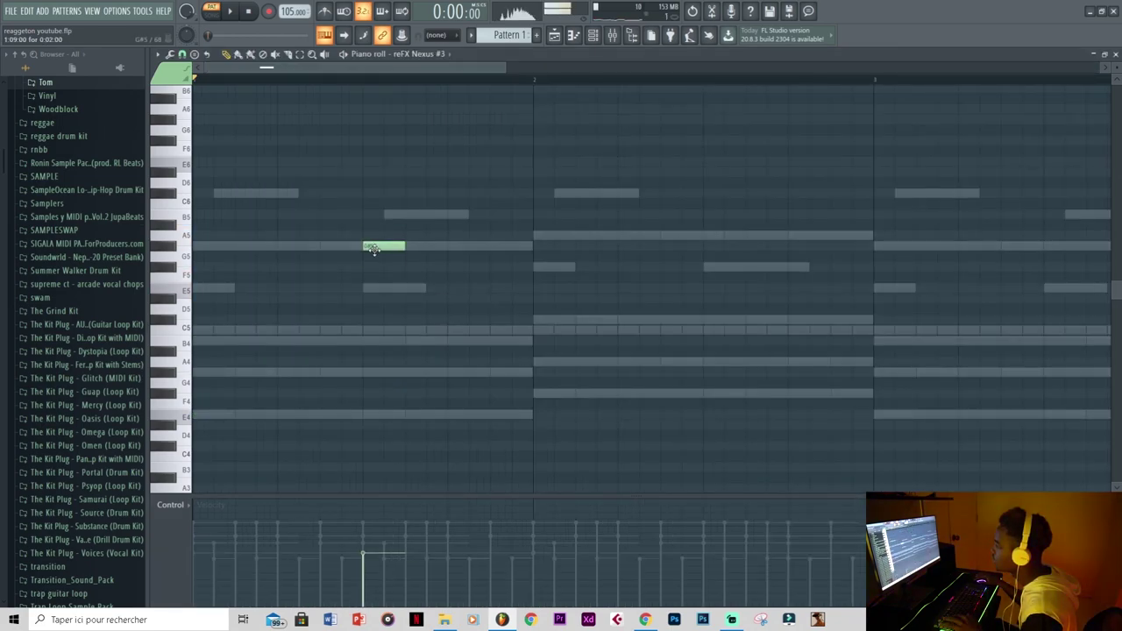
key("space")
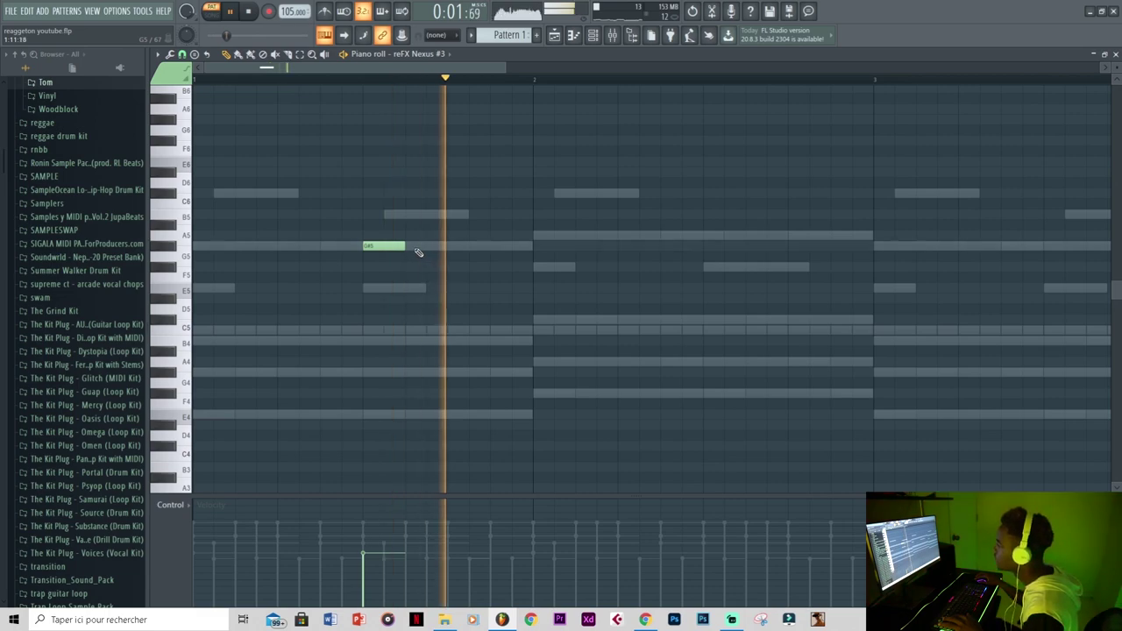
left_click_drag(403, 246, 450, 267)
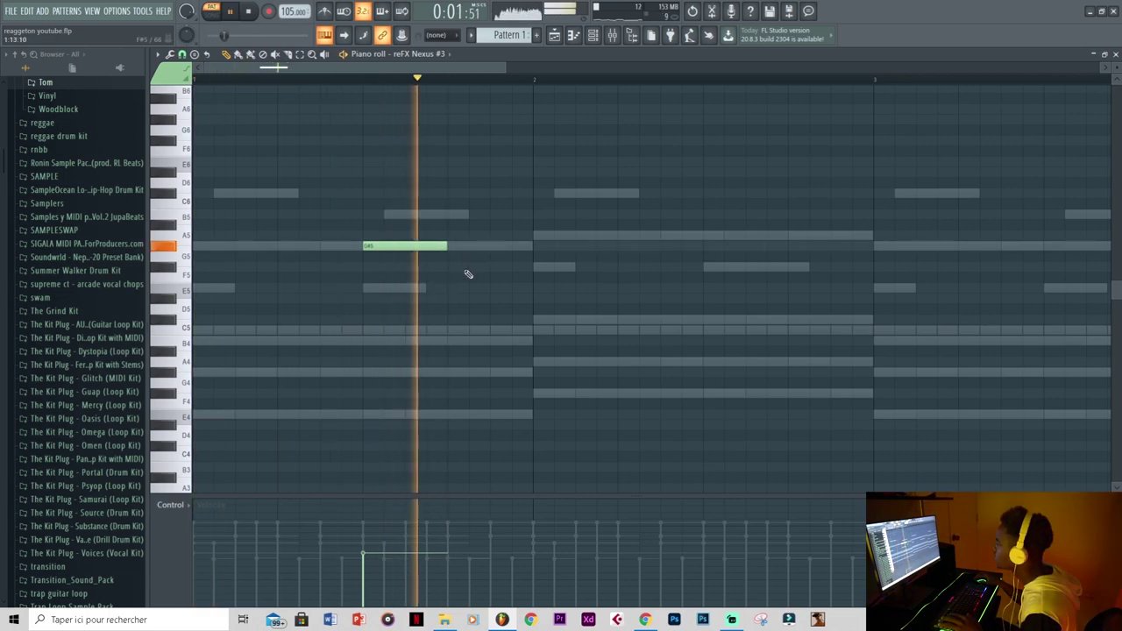
- Place a four-step F#5 note at step 9 of bar 2 in reFX Nexus #3, clearing the trial note above it
left_click(706, 238)
left_click(707, 257)
key("space")
left_click_drag(707, 259, 714, 264)
key("space")
right_click(723, 236)
scroll(709, 281, "down", 1)
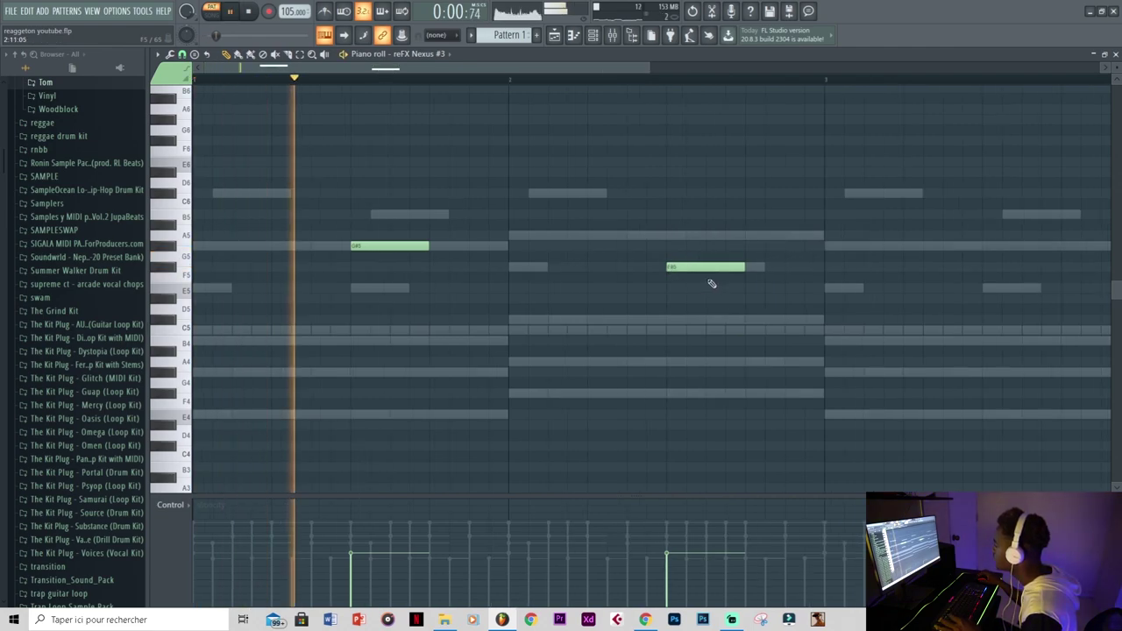
scroll(605, 288, "down", 2)
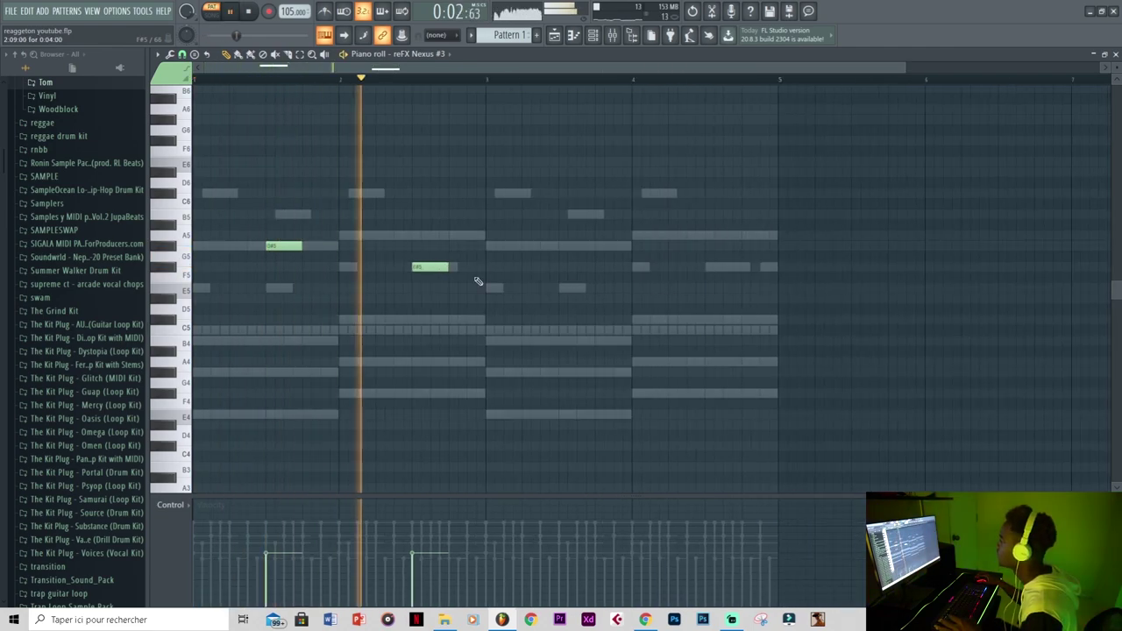
- Duplicate the two-bar G#5 and F#5 phrase into bars 3 and 4 and raise the velocity of all four notes
key("ctrl+b")
left_click(756, 235)
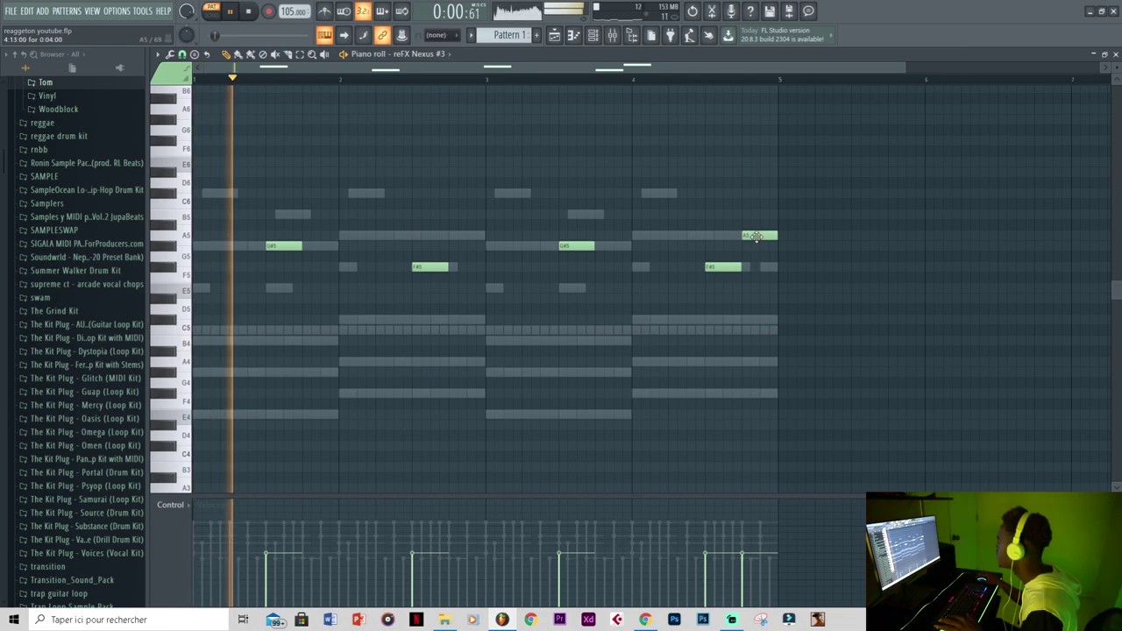
right_click(756, 236)
scroll(666, 312, "down", 1)
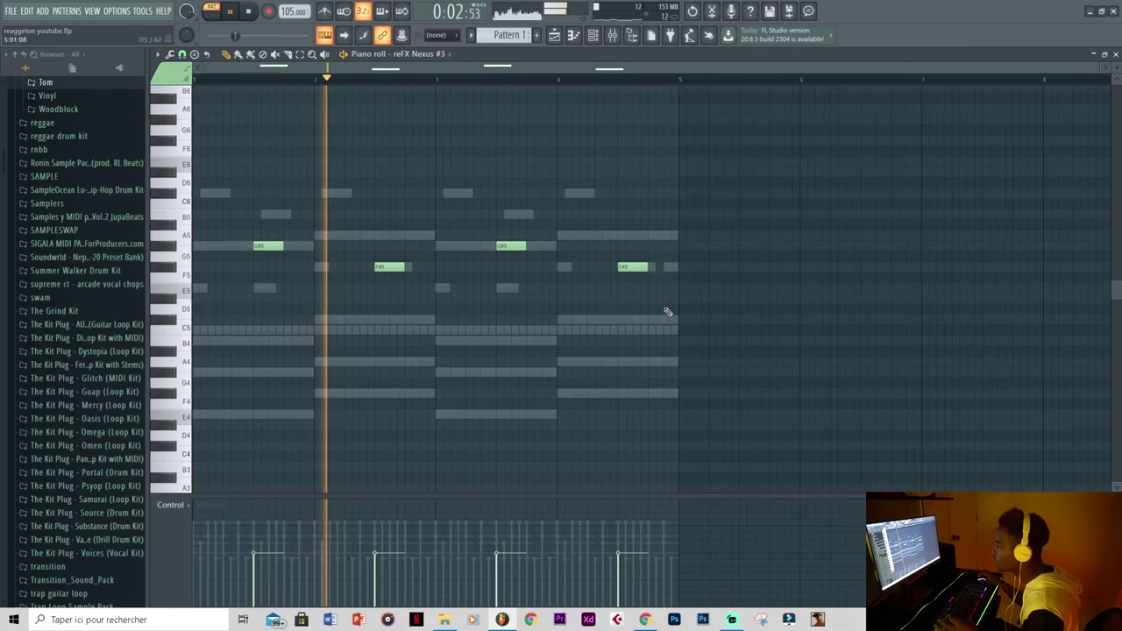
scroll(666, 312, "down", 1)
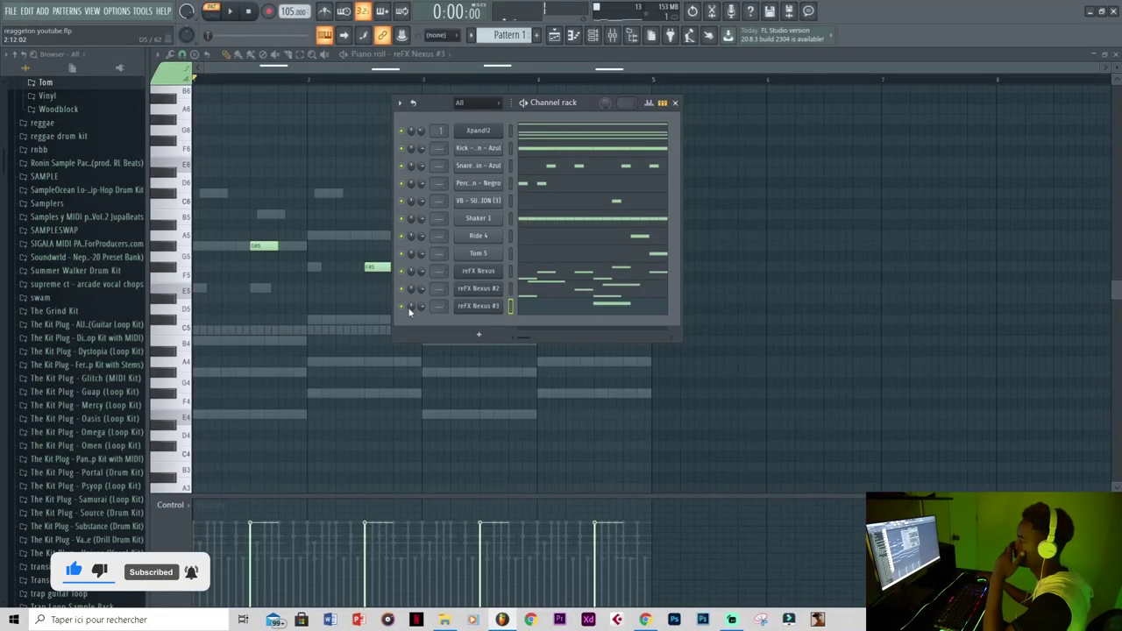
- Load 06 - K I M Y - Bass - C from the kimi folder's BASS samples as a new channel and mute the chord and melody channels
scroll(87, 351, "up", 10)
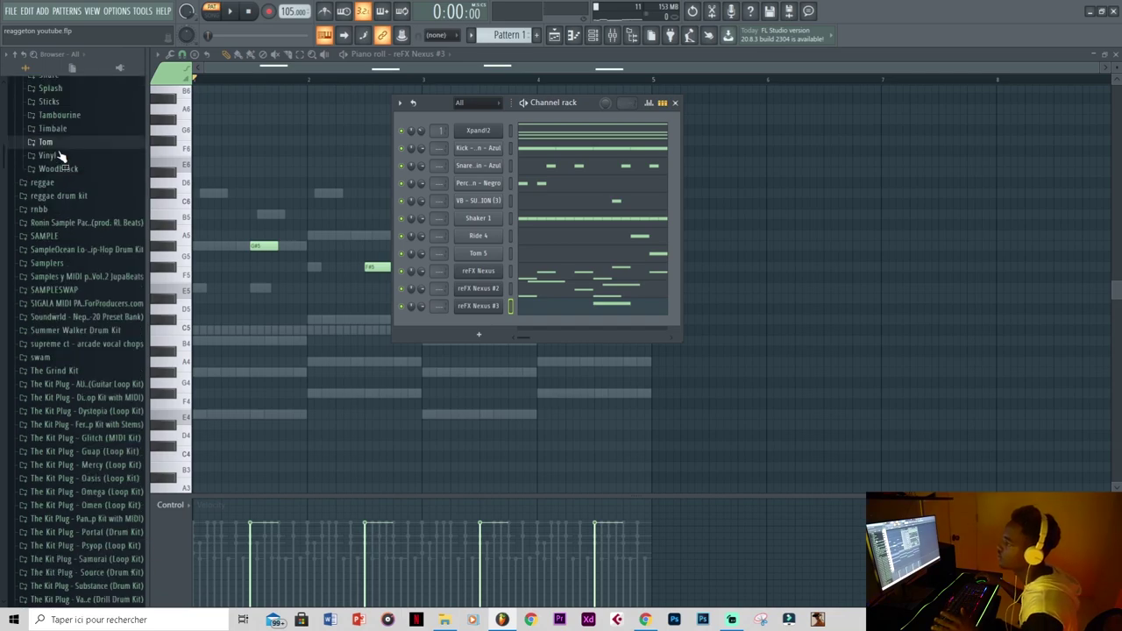
left_click(94, 361)
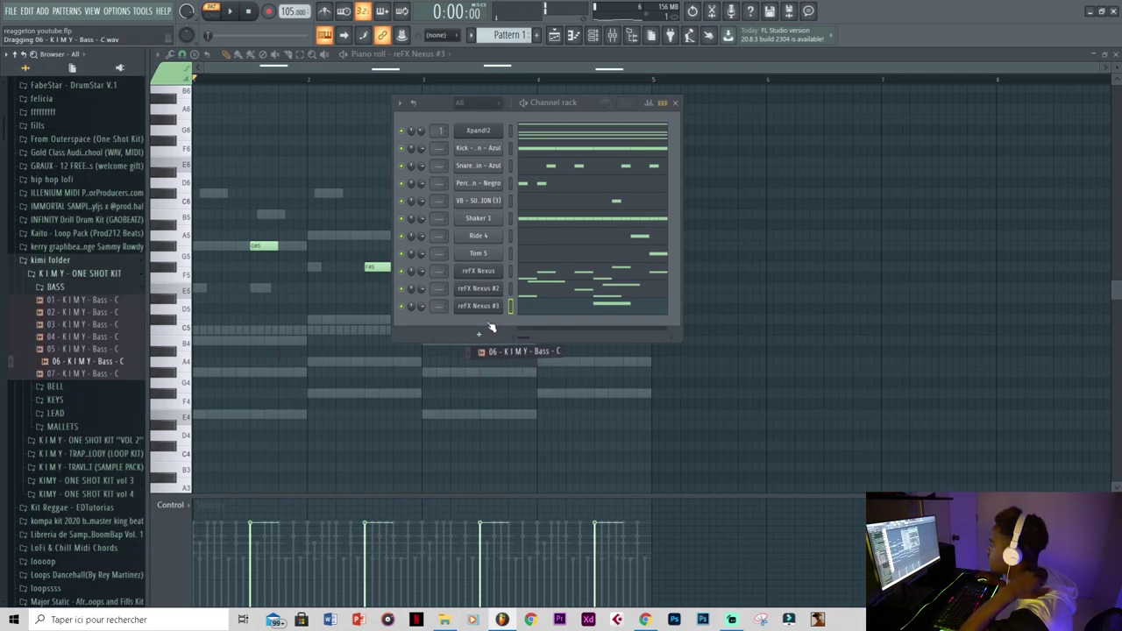
left_click_drag(491, 327, 493, 327)
right_click(498, 324)
left_click(468, 343)
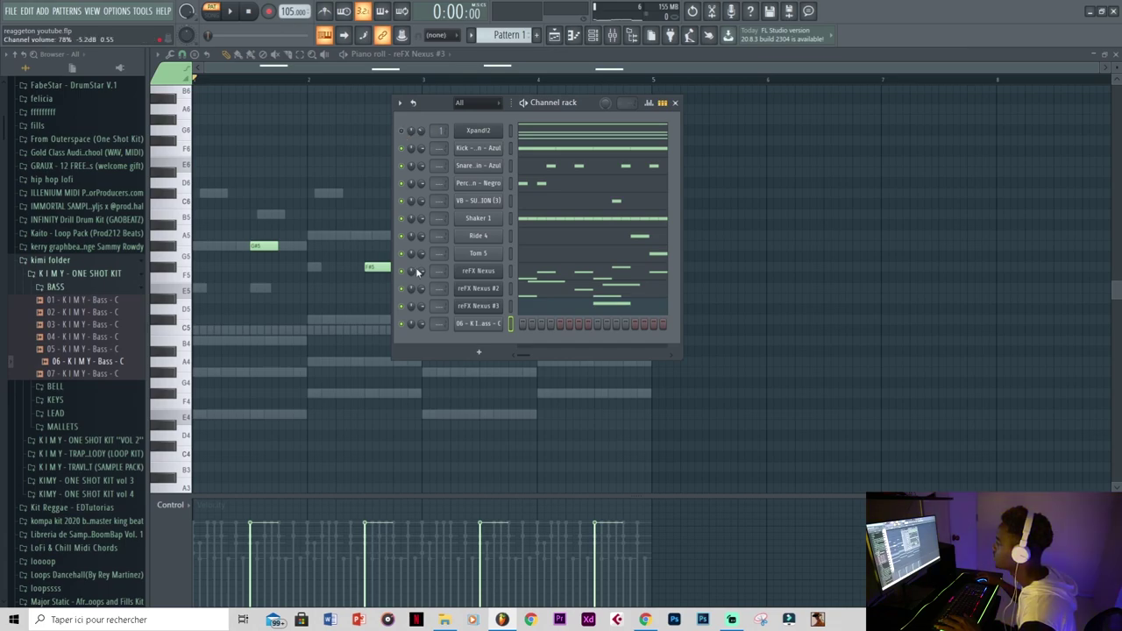
- Place a two-bar bass line of short notes in its piano roll, using E5, F#5, B5 and G#5, then F#5, A5 and C#6
right_click(468, 331)
left_click(517, 322)
left_click(202, 289)
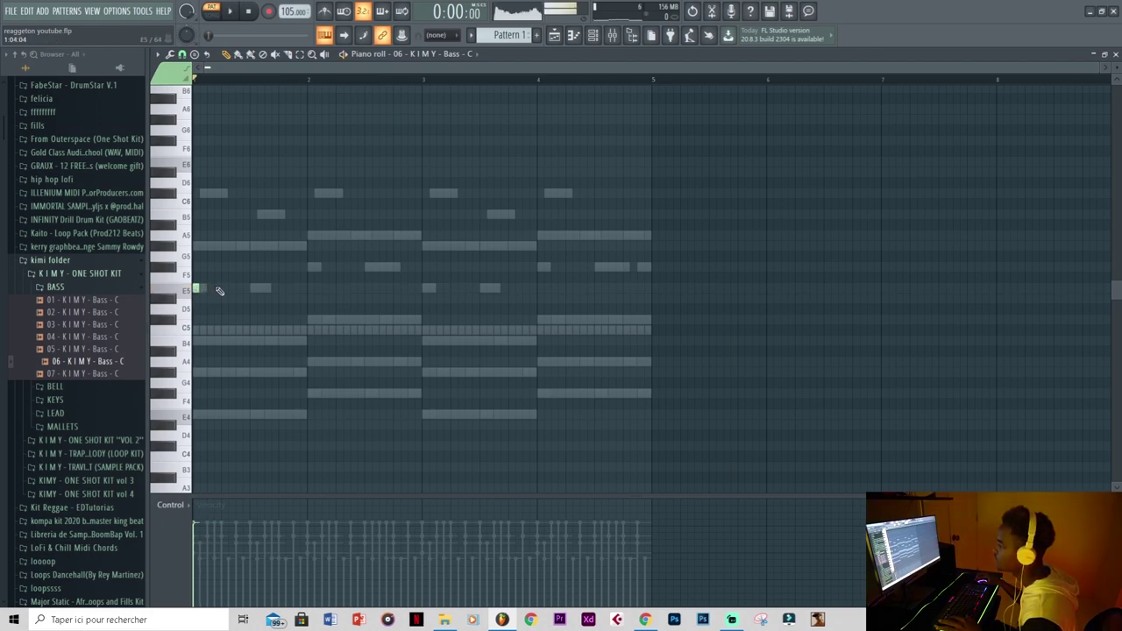
left_click(223, 289)
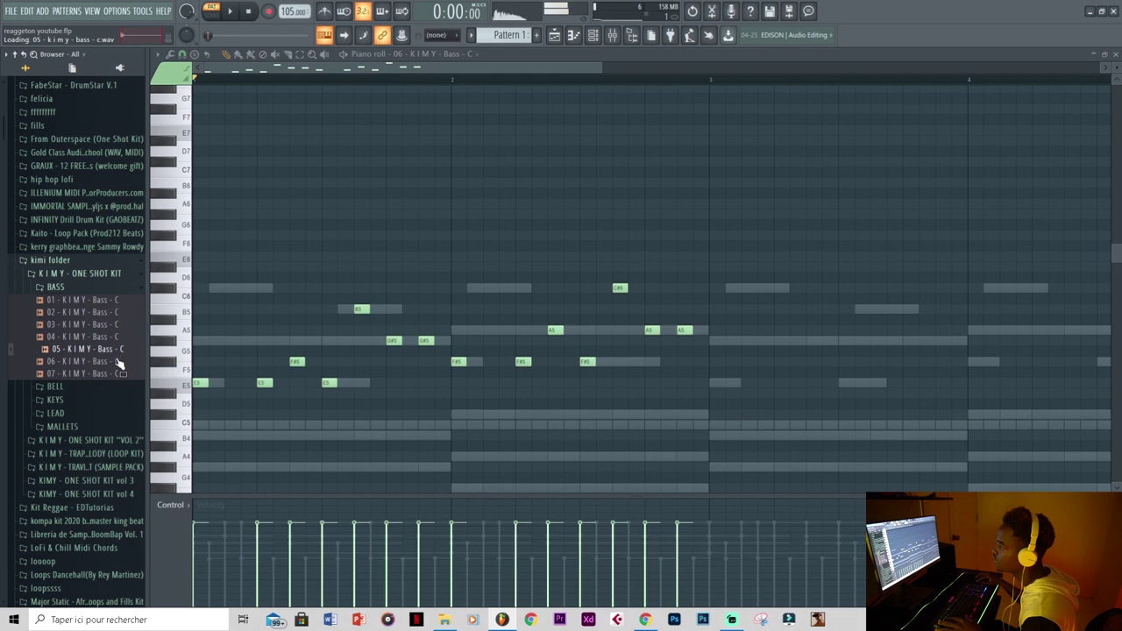
- Swap the bass sample to 02 - K I M Y - Bass - C during playback and repeat the two-bar bass line in bars 3 and 4
left_click(121, 362)
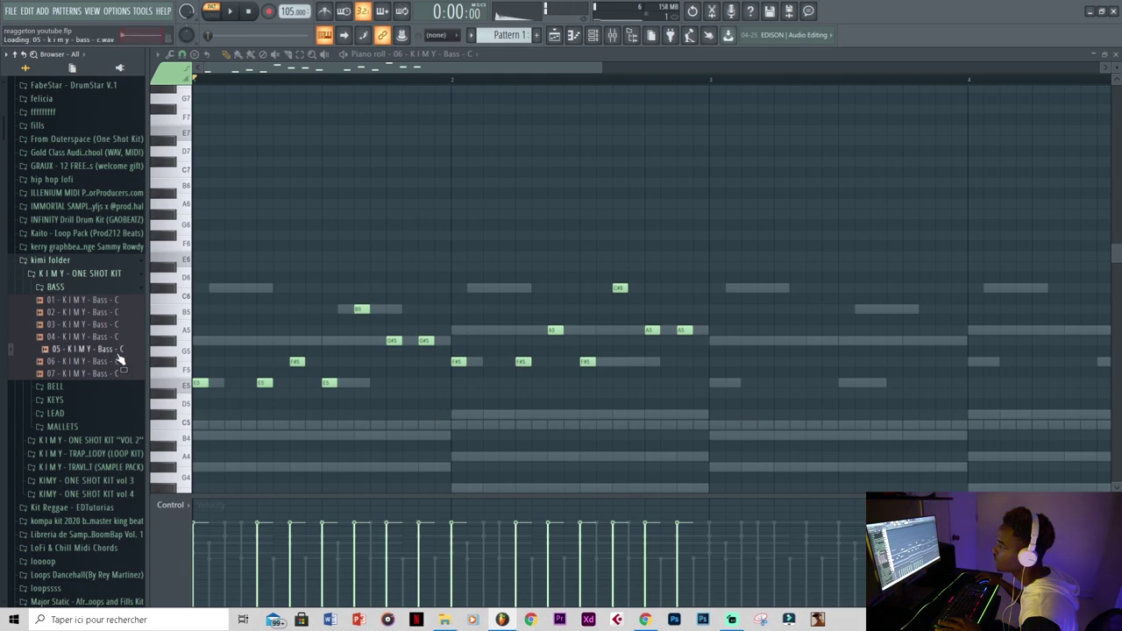
key("space")
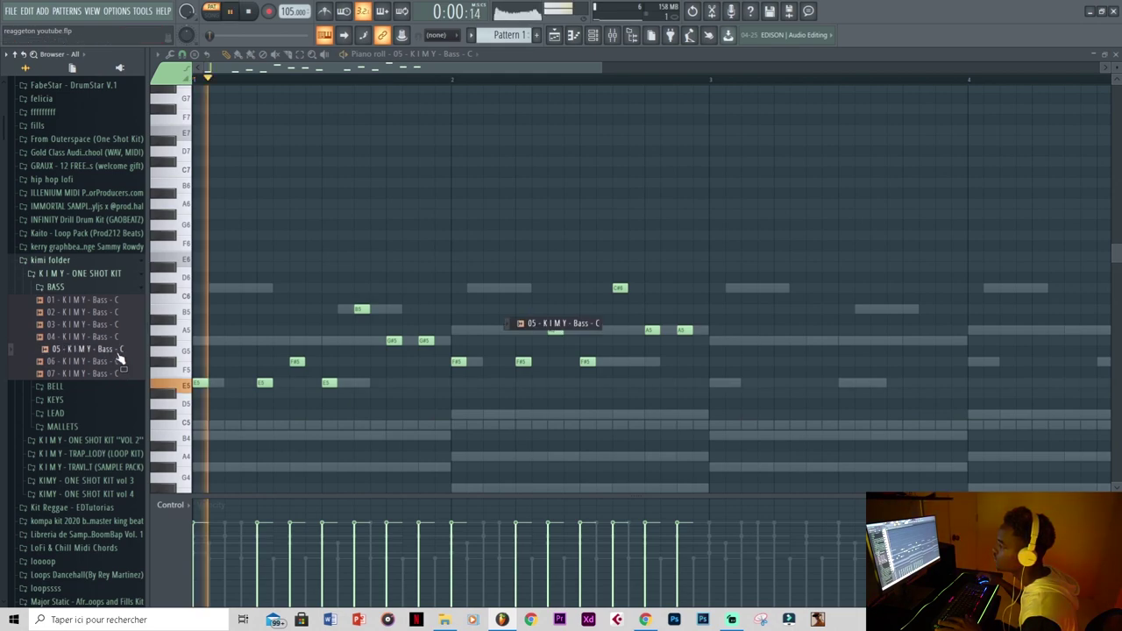
left_click(99, 290)
left_click(98, 291)
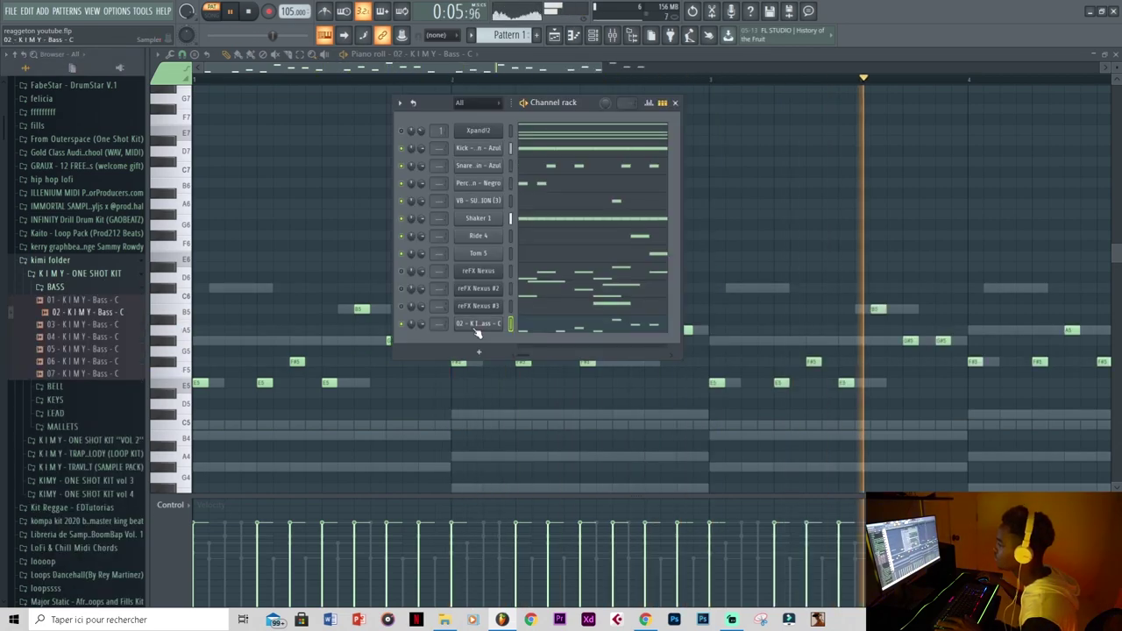
left_click(475, 326)
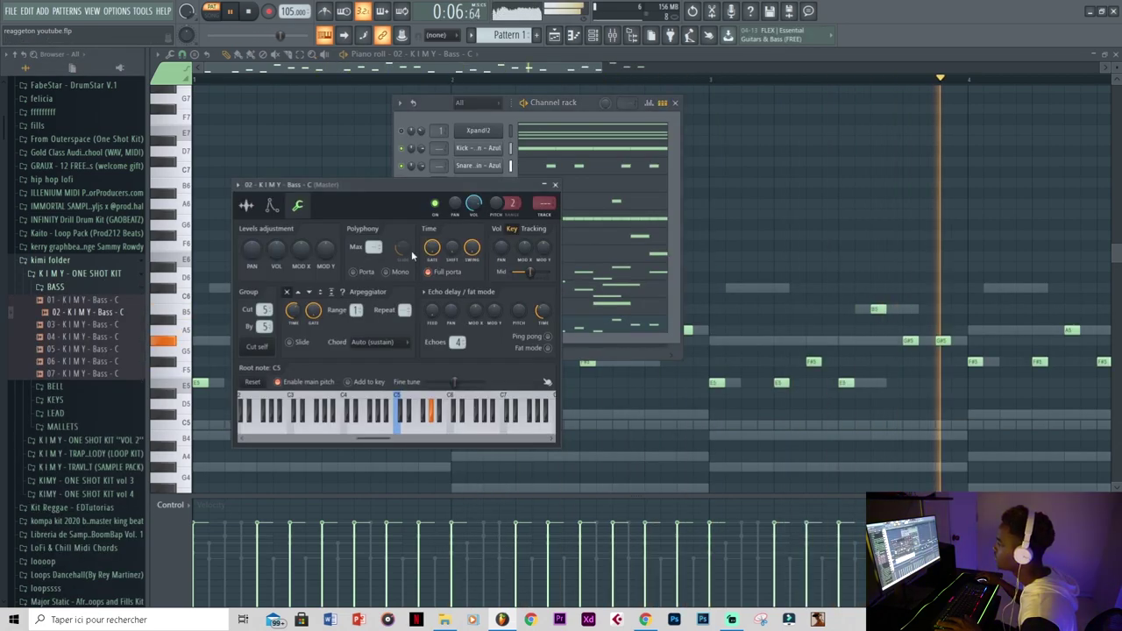
left_click(555, 185)
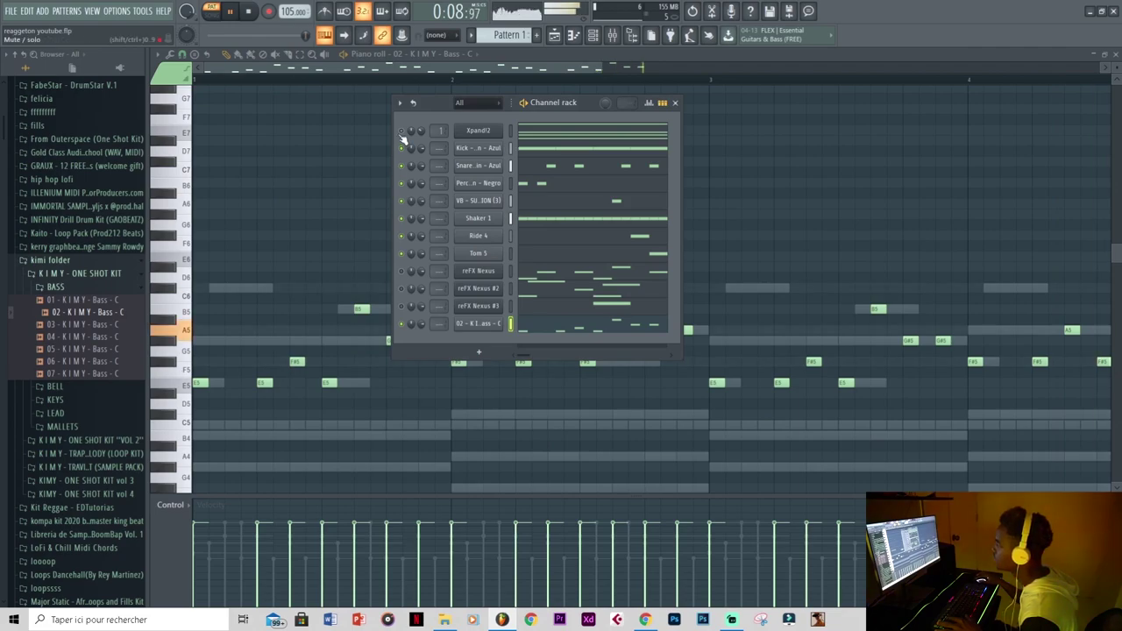
- Unmute Xpand!2 and the three reFX Nexus channels and play the full pattern with the bass
left_click(402, 291)
key("space")
left_click(401, 288)
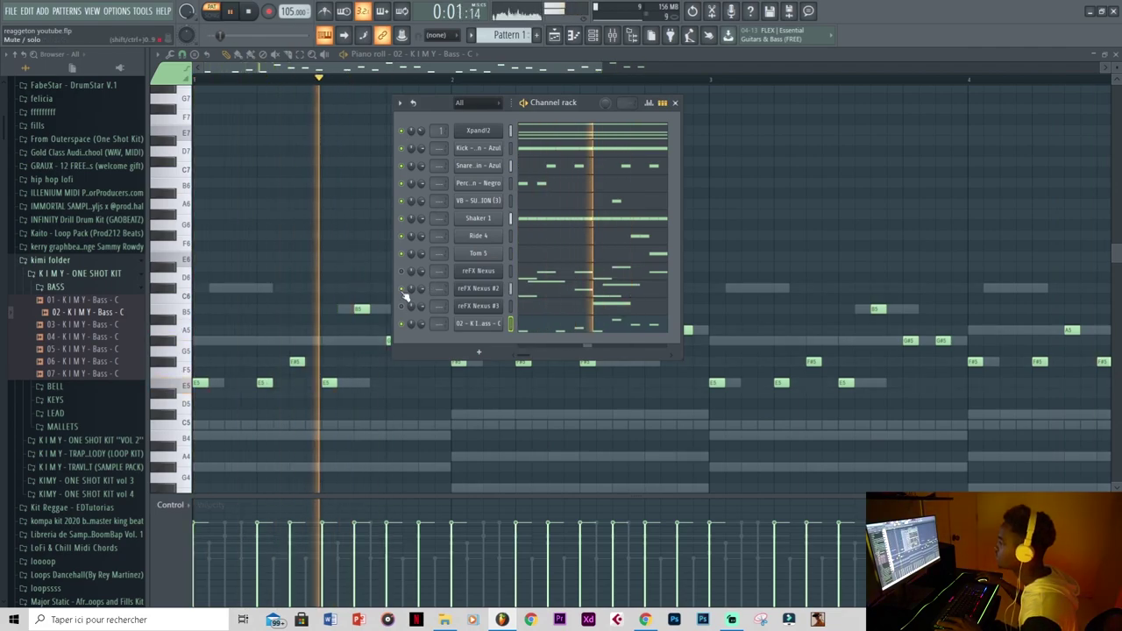
key("space")
key("space")
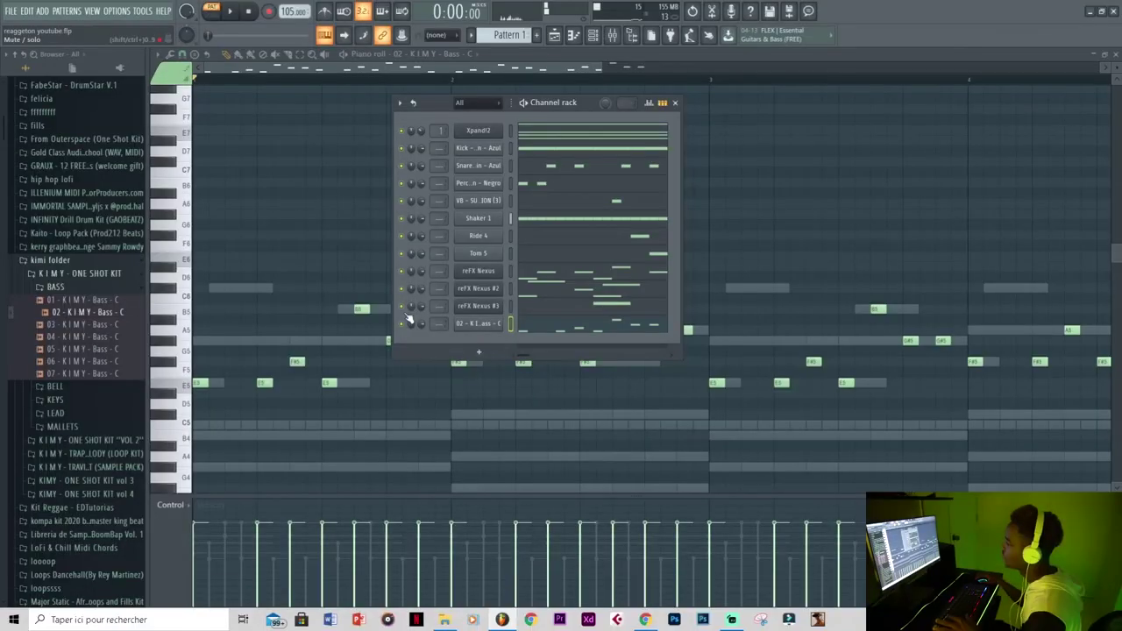
- Add an Arcade channel and fill all four bars of its piano roll with sustained E5 notes
left_click(482, 352)
left_click(485, 256)
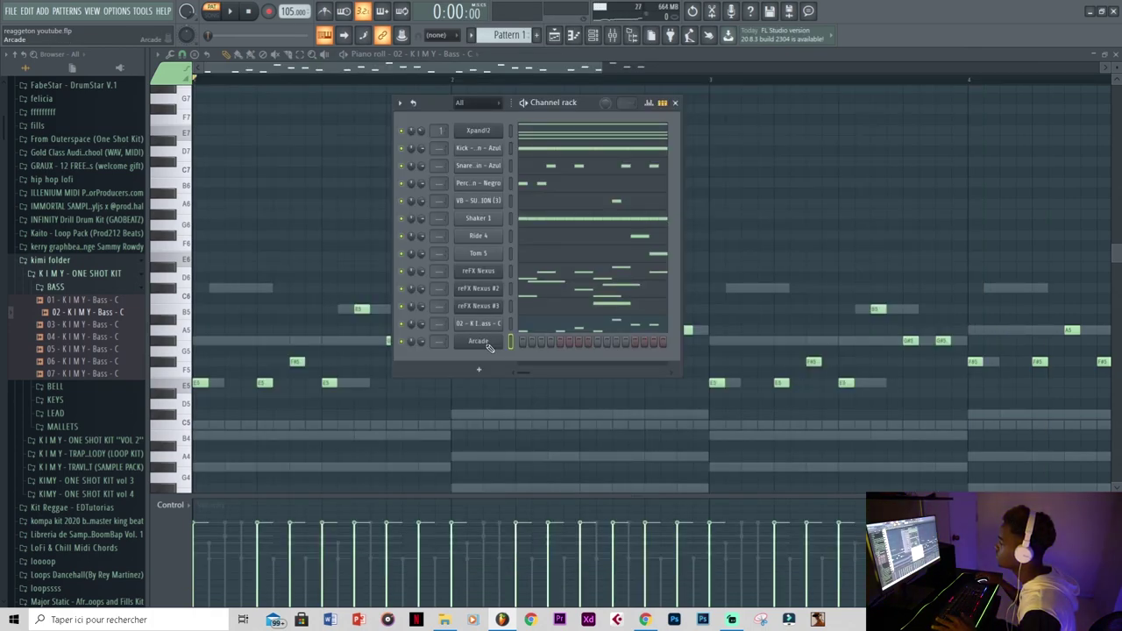
left_click(190, 388)
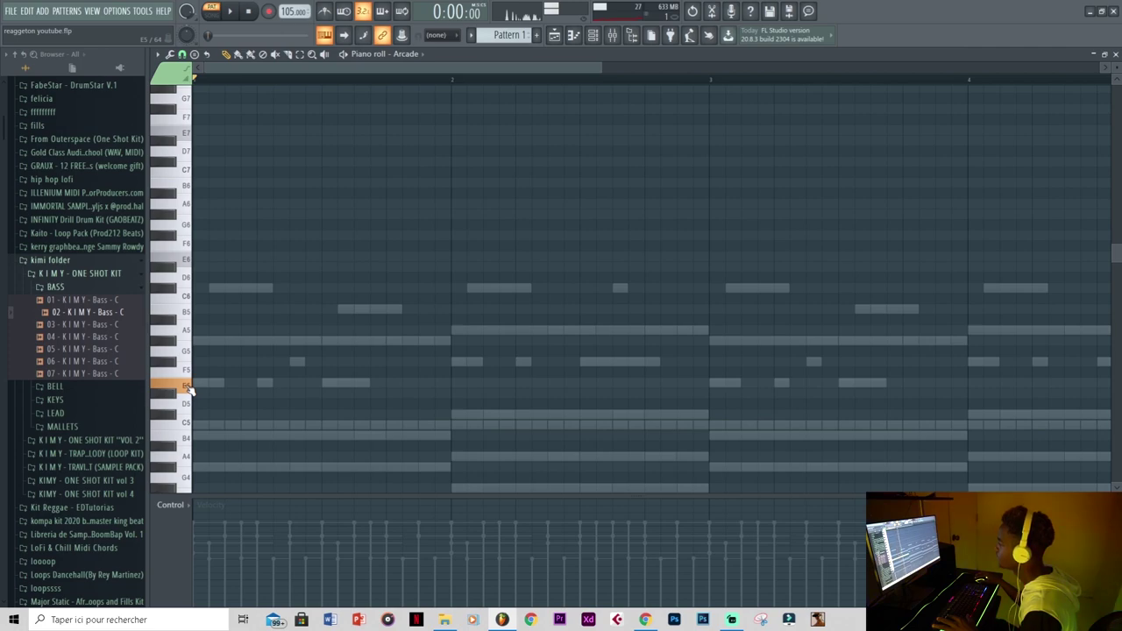
left_click_drag(197, 383, 450, 383)
- Move the drum and percussion channels below Arcade, mute them and play the melodic and bass parts alone
key("space")
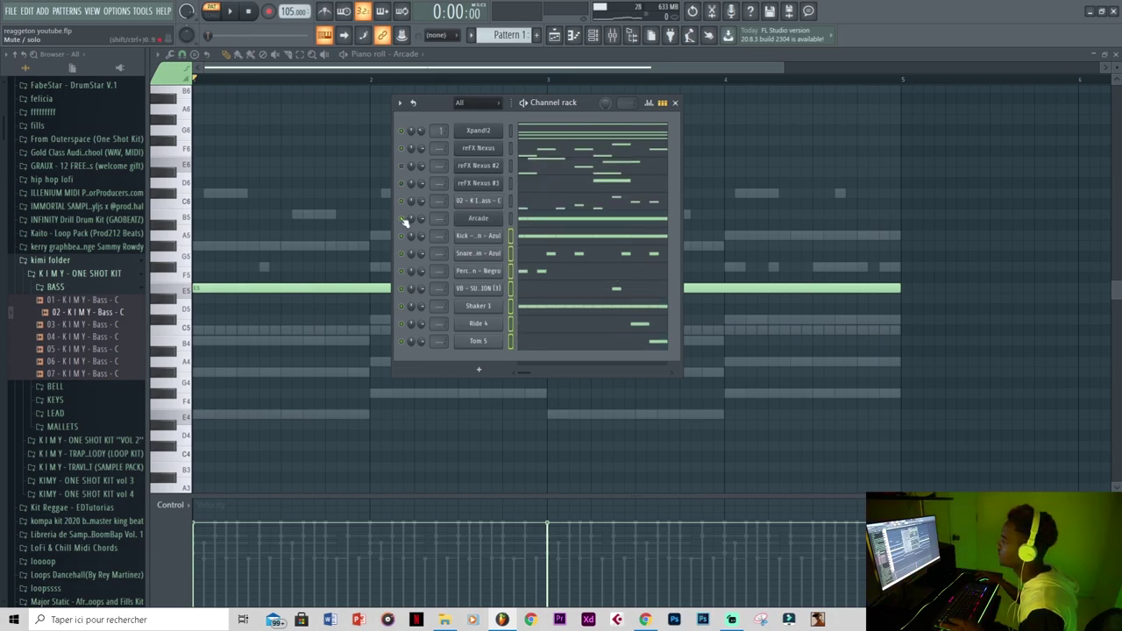
key("space")
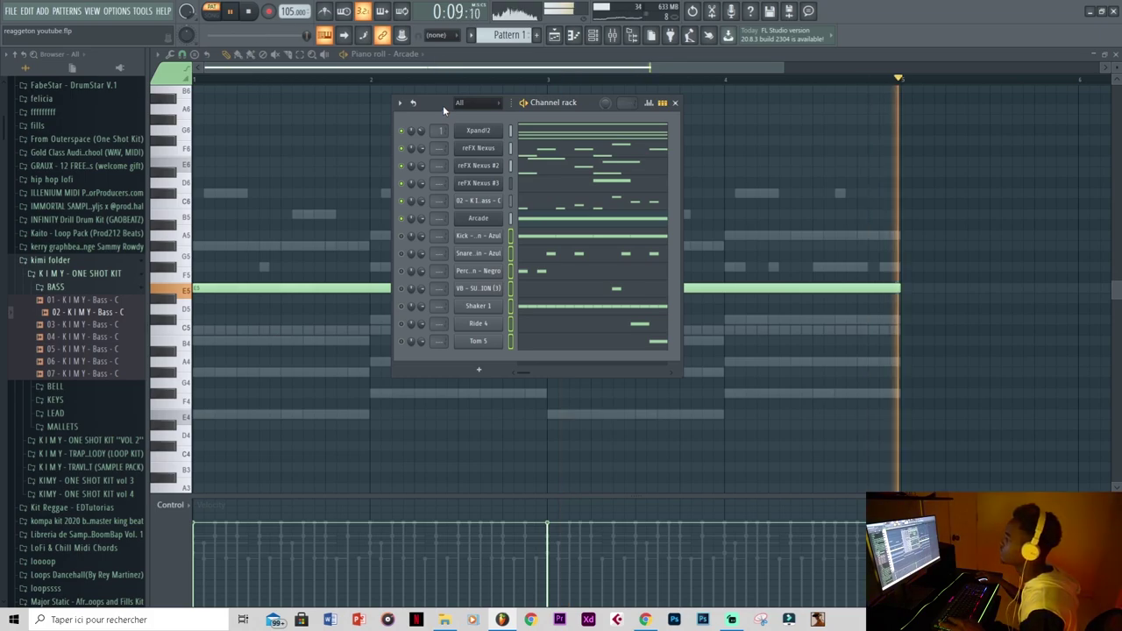
key("space")
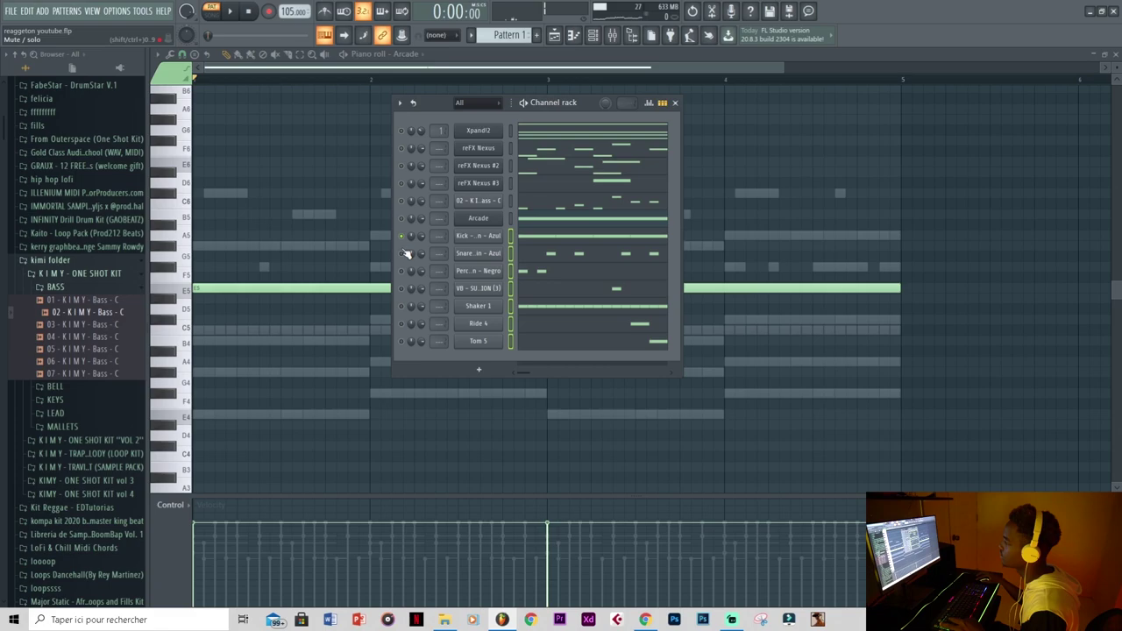
- Play the drum and percussion channels alone, and unmute every channel to play back the complete beat
key("space")
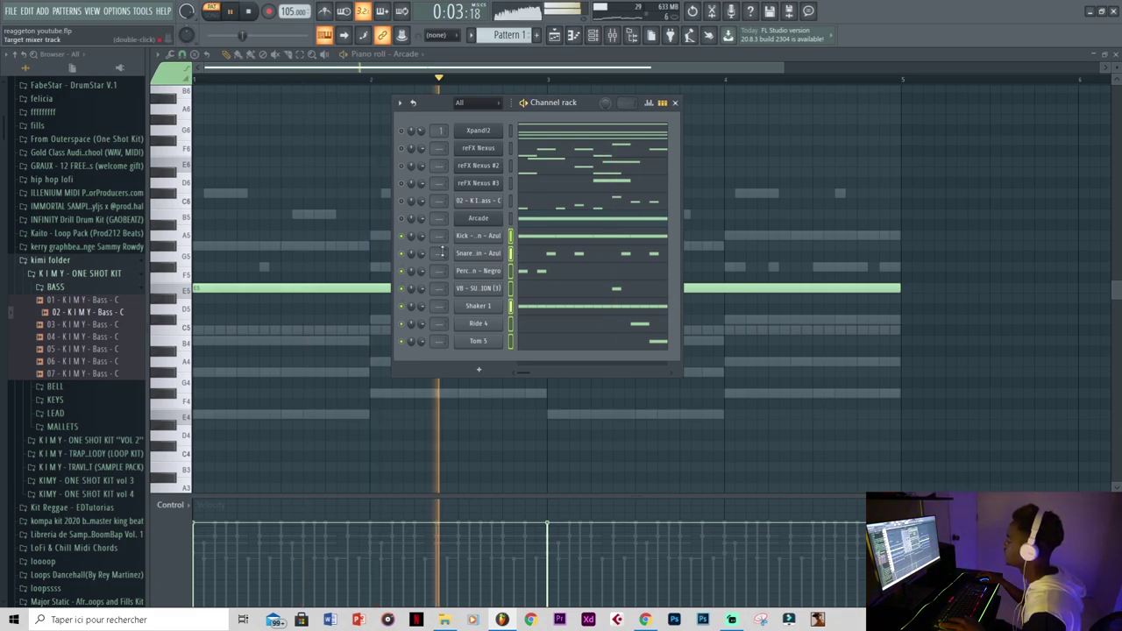
key("space")
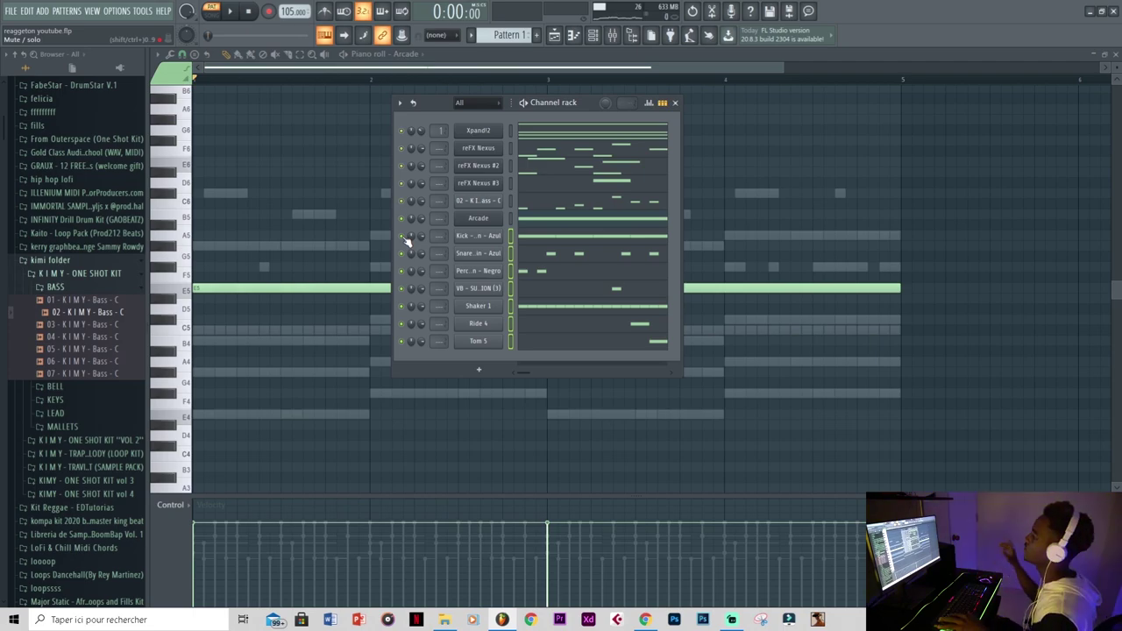
key("space")
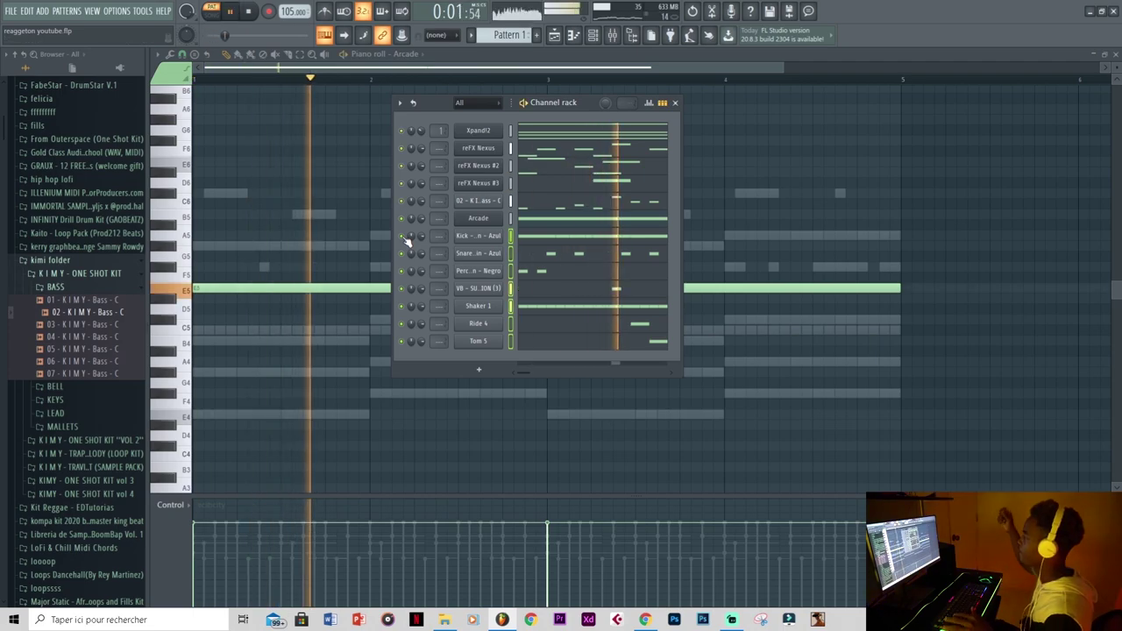